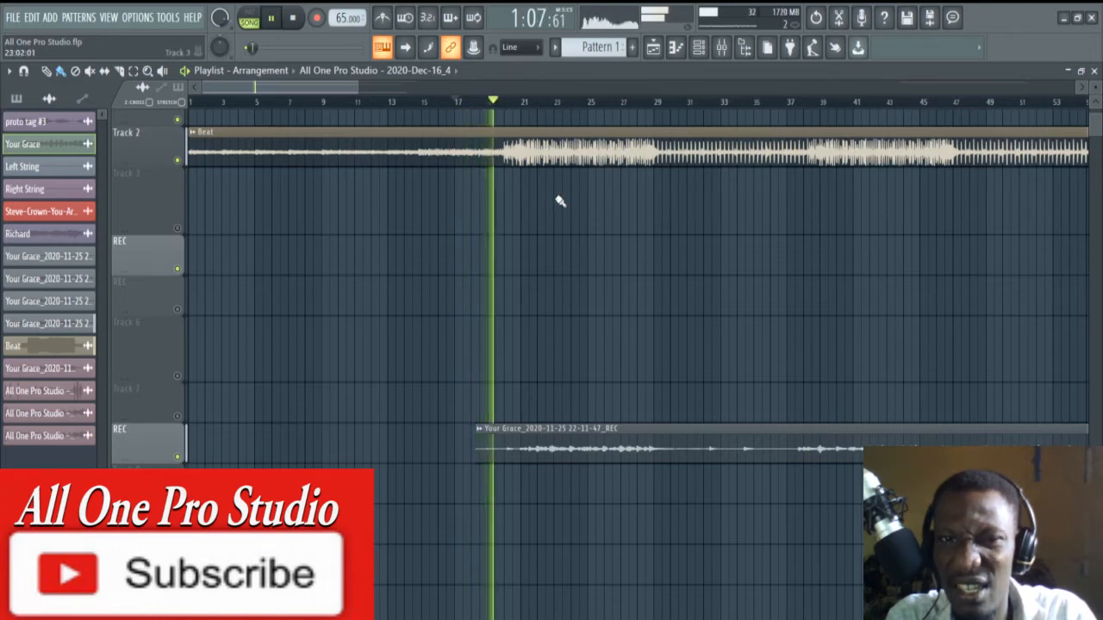
key("space")
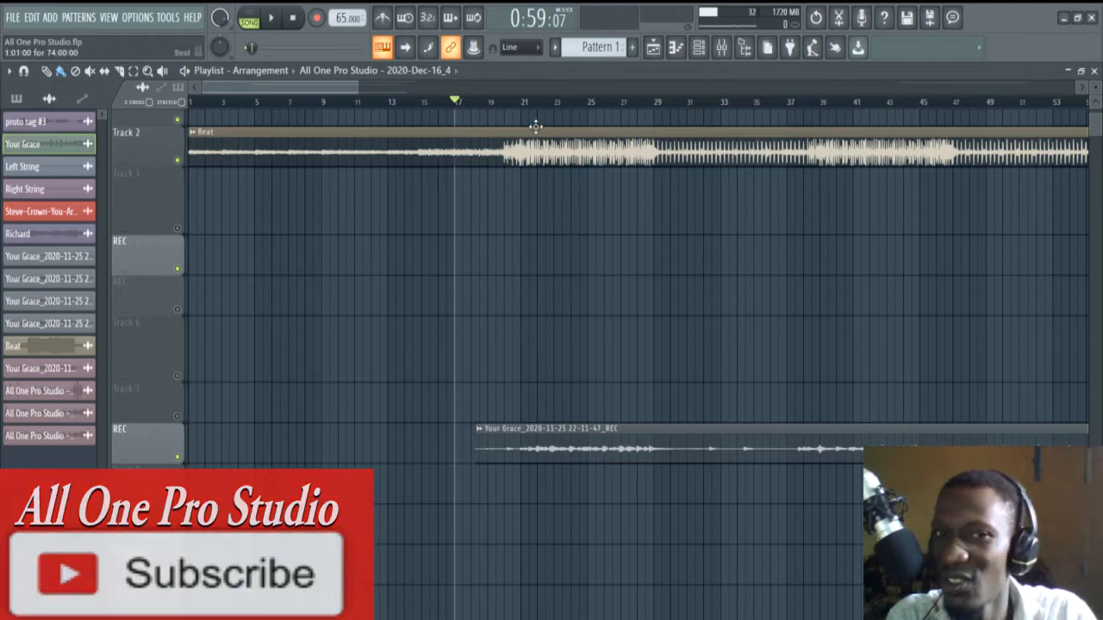
left_click(506, 105)
key("space")
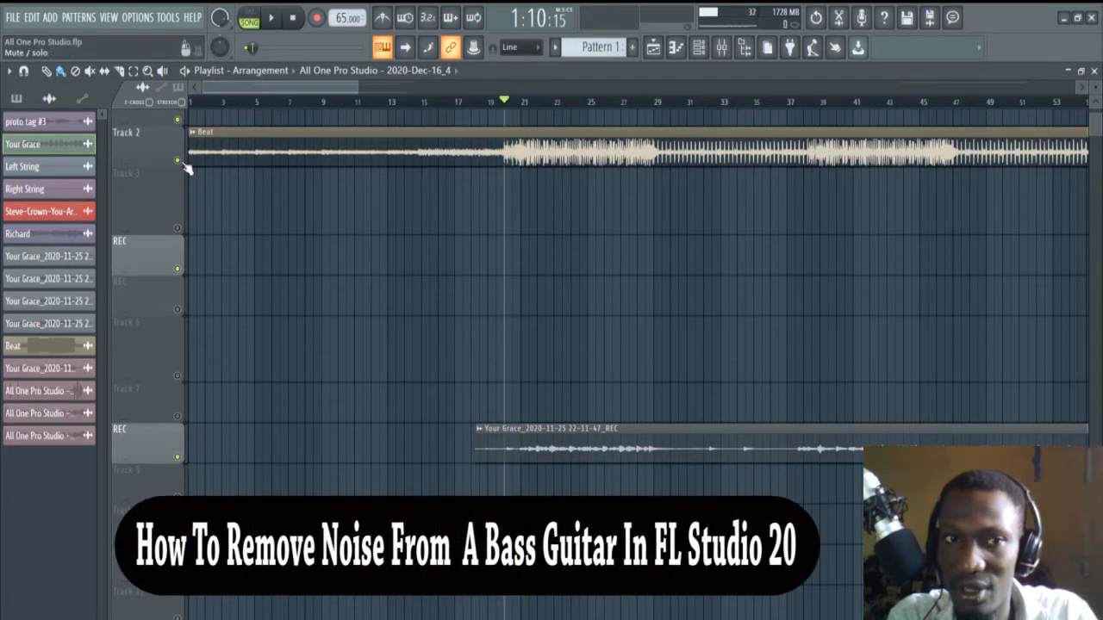
left_click(179, 161)
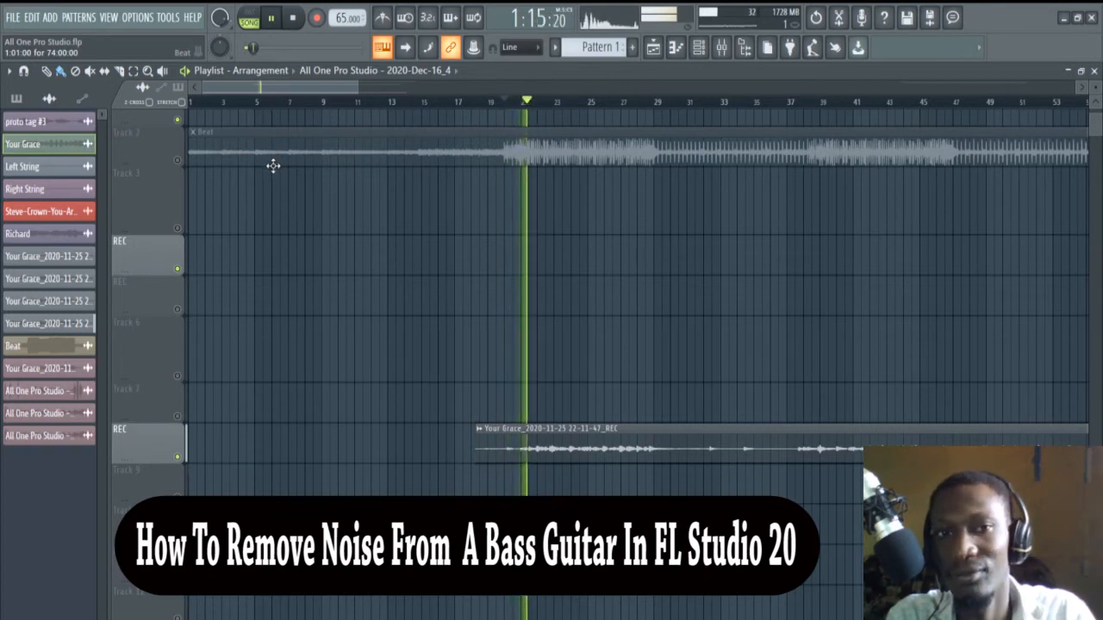
key("space")
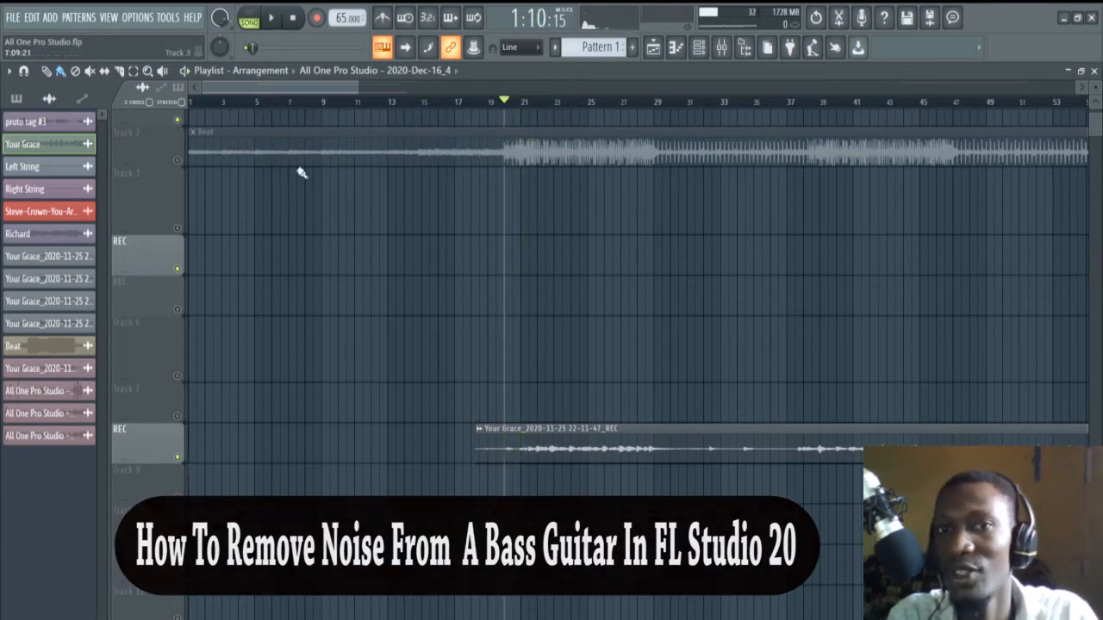
Play the song with the mixer open to locate the bass recording's channel, and select the Purity insert.
key("F9")
key("space")
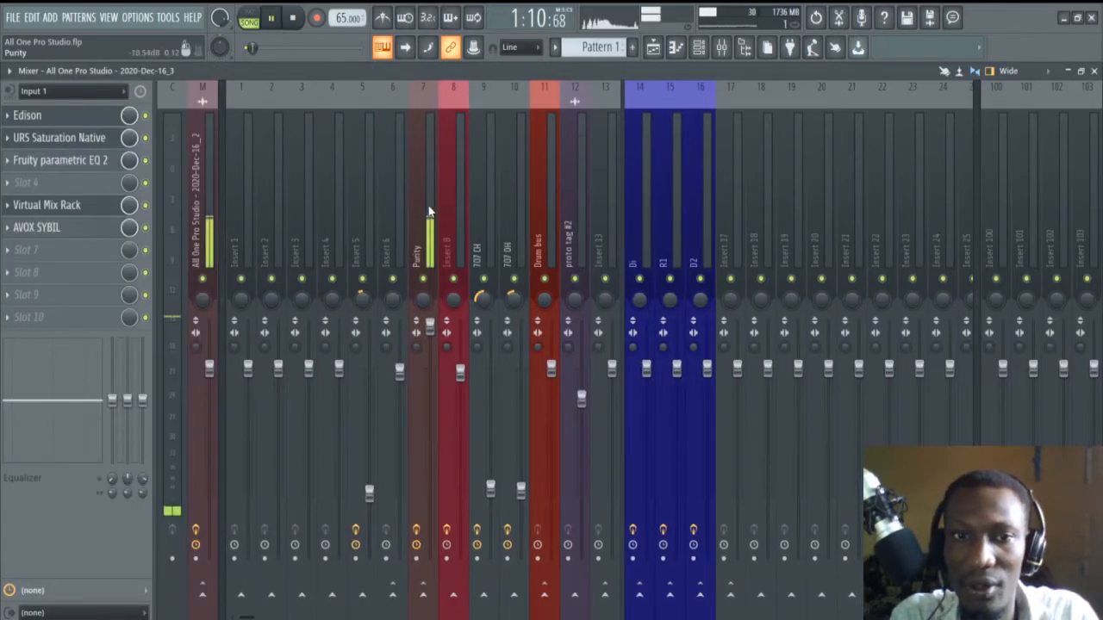
key("space")
left_click(428, 216)
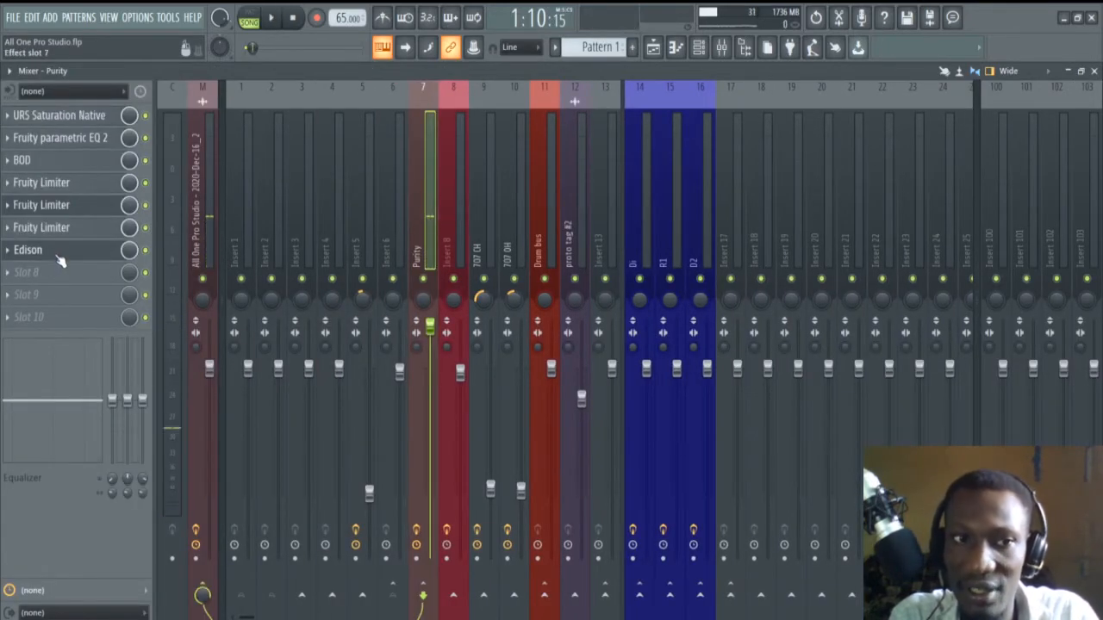
Delete the existing Edison from slot 7 of the Purity insert and load a fresh Edison in that slot.
left_click(61, 261)
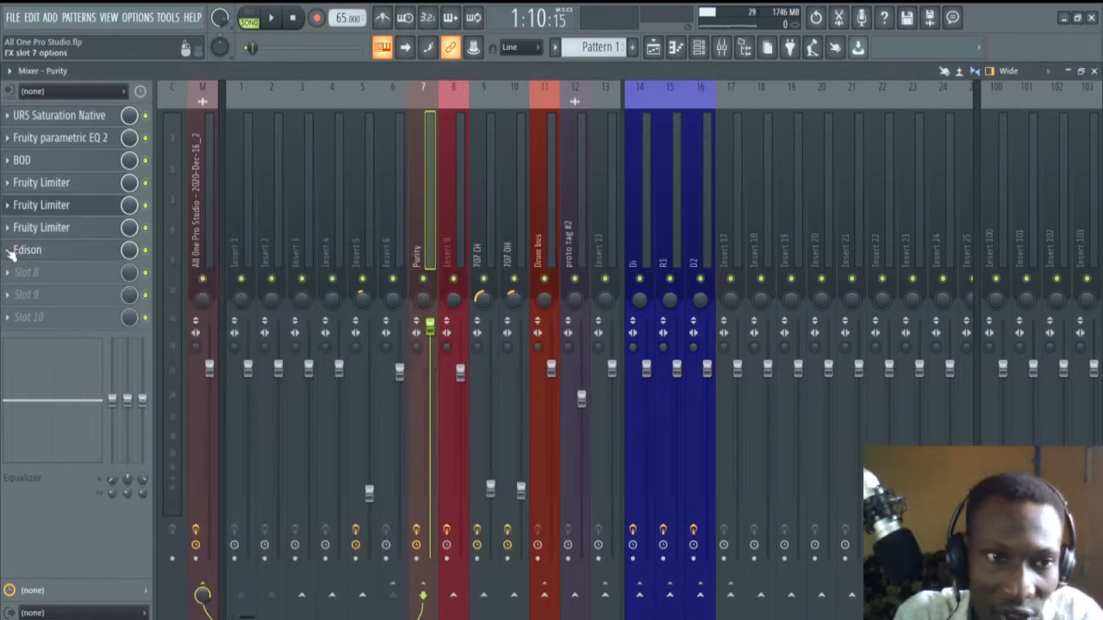
left_click(7, 249)
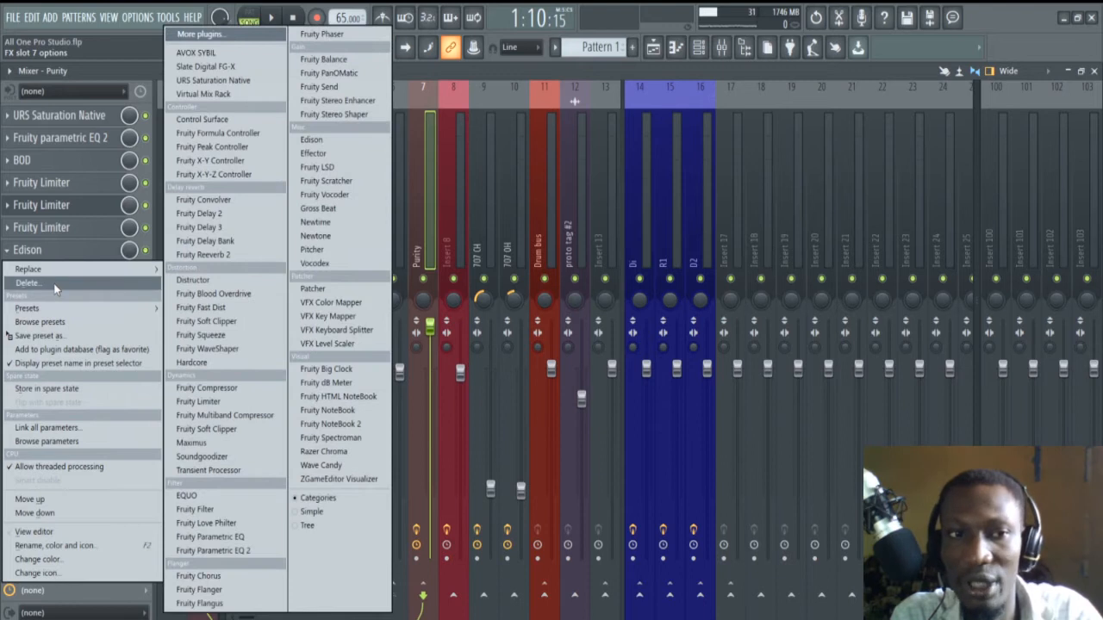
left_click(54, 284)
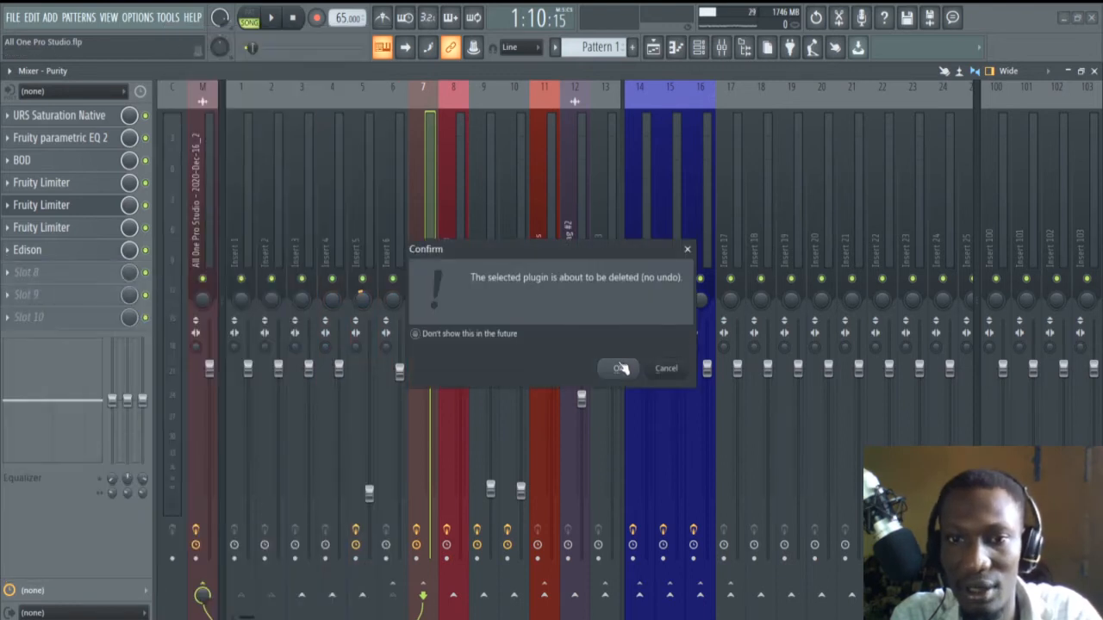
left_click(620, 368)
left_click(38, 249)
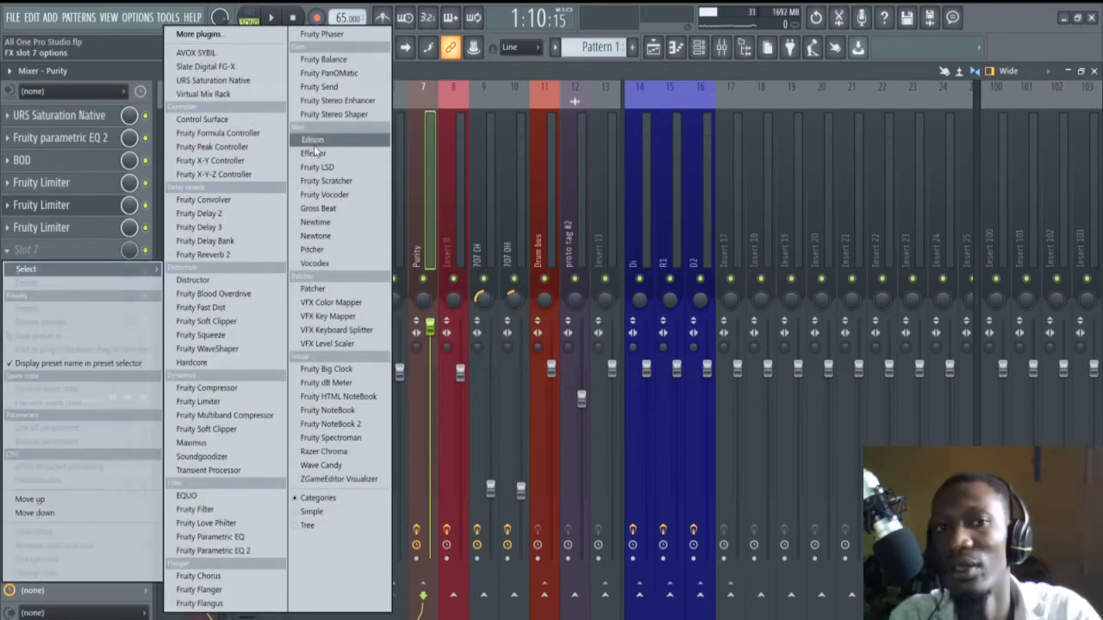
left_click(311, 139)
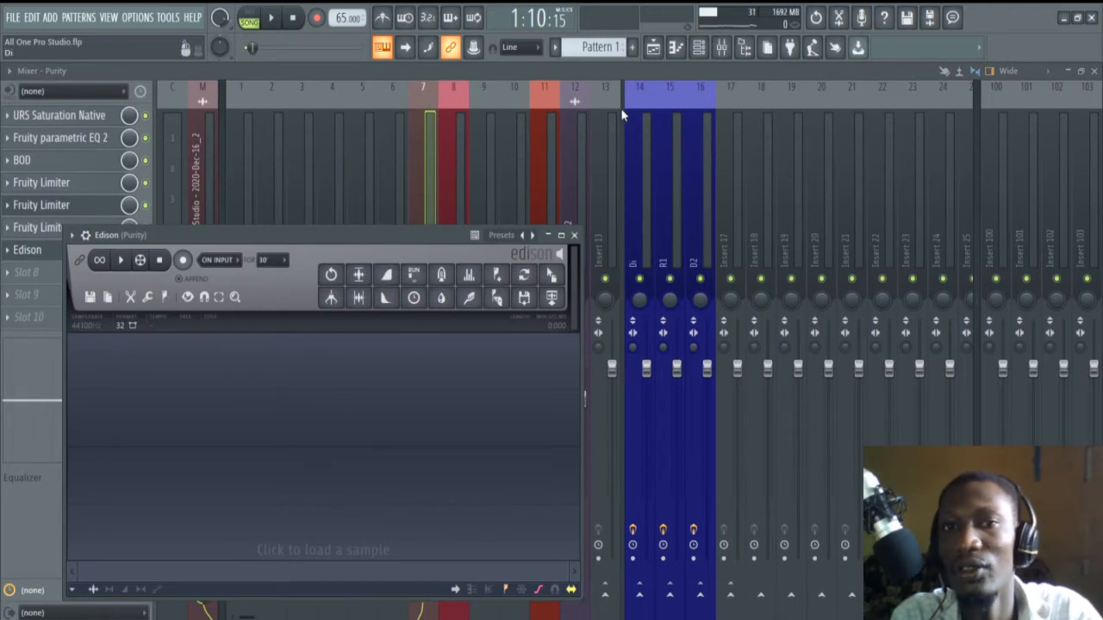
left_click(653, 49)
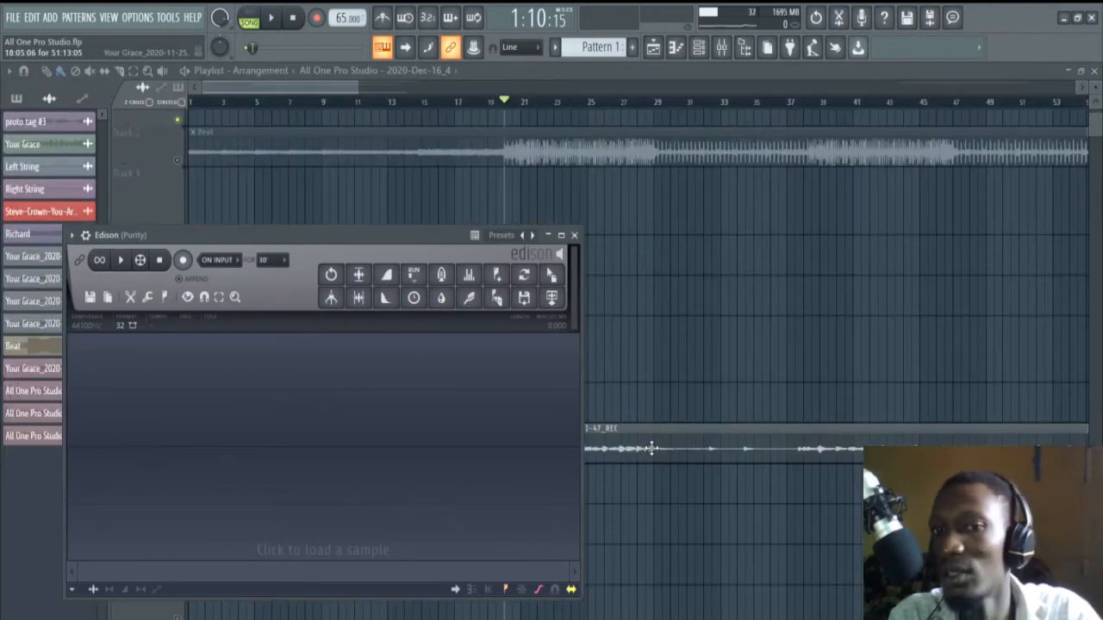
double_click(652, 448)
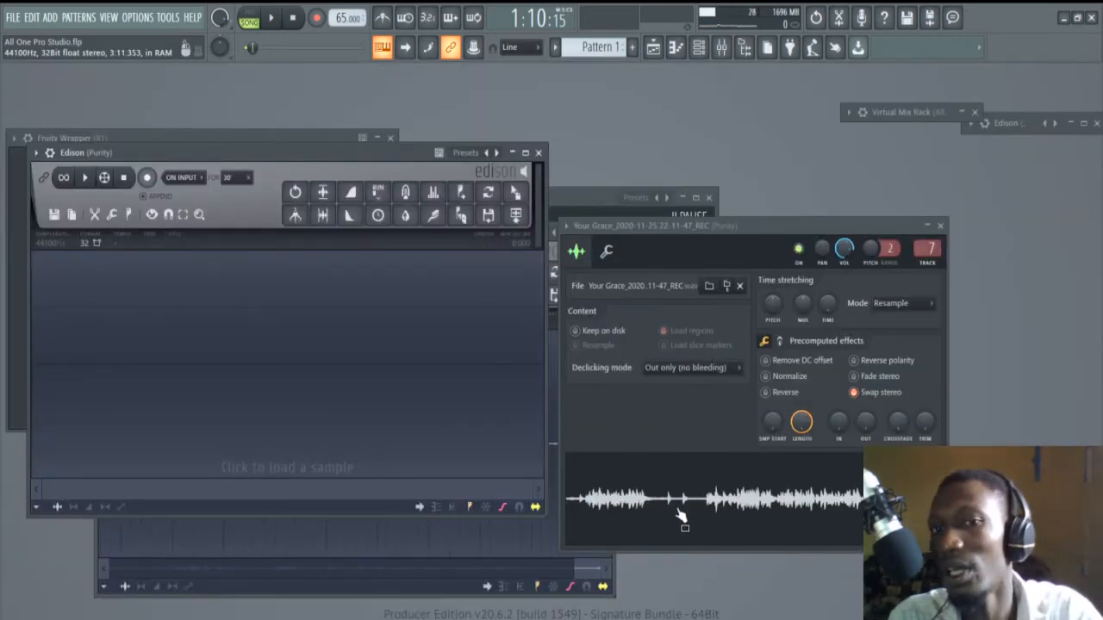
left_click_drag(685, 514, 345, 377)
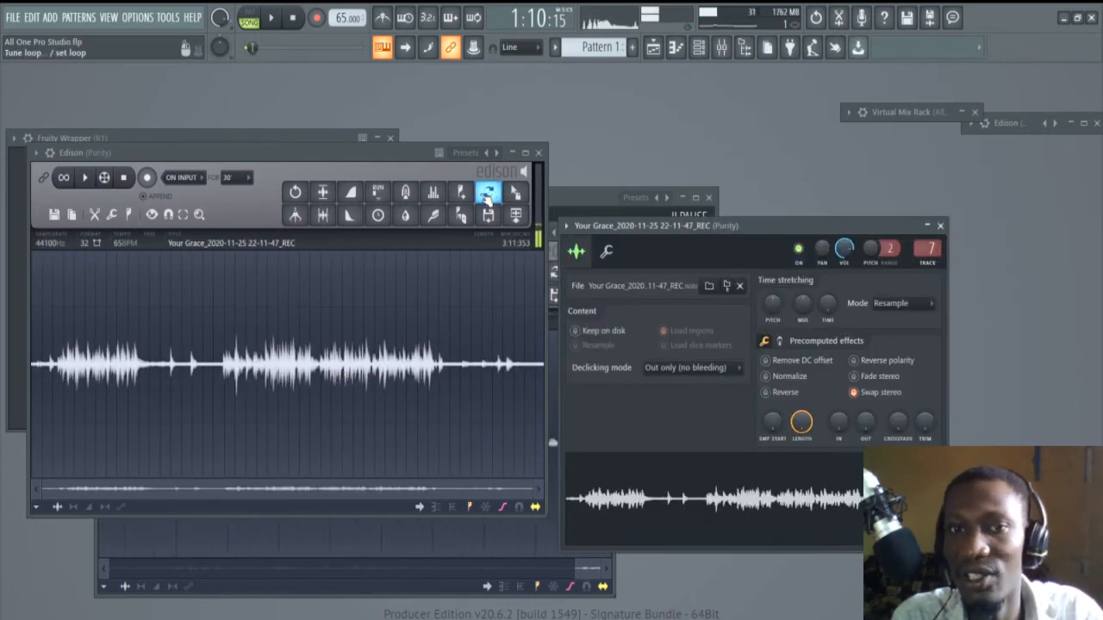
left_click(294, 23)
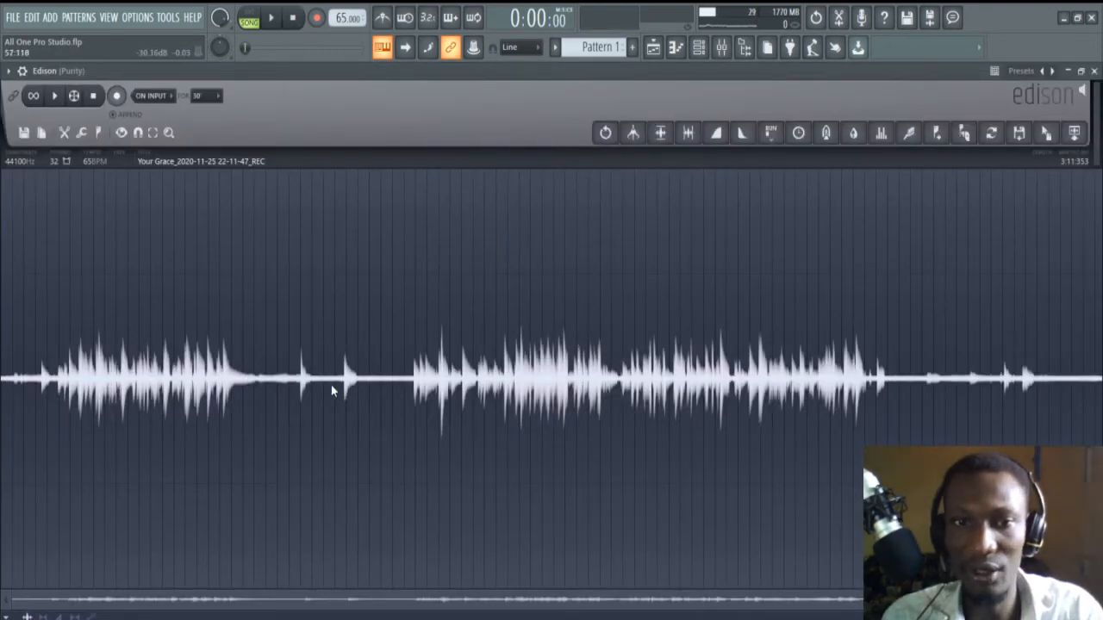
Select the noise-only gap from 1:05.381 to 1:08.973 and acquire it as the noise profile for denoising.
left_click_drag(377, 383, 387, 388)
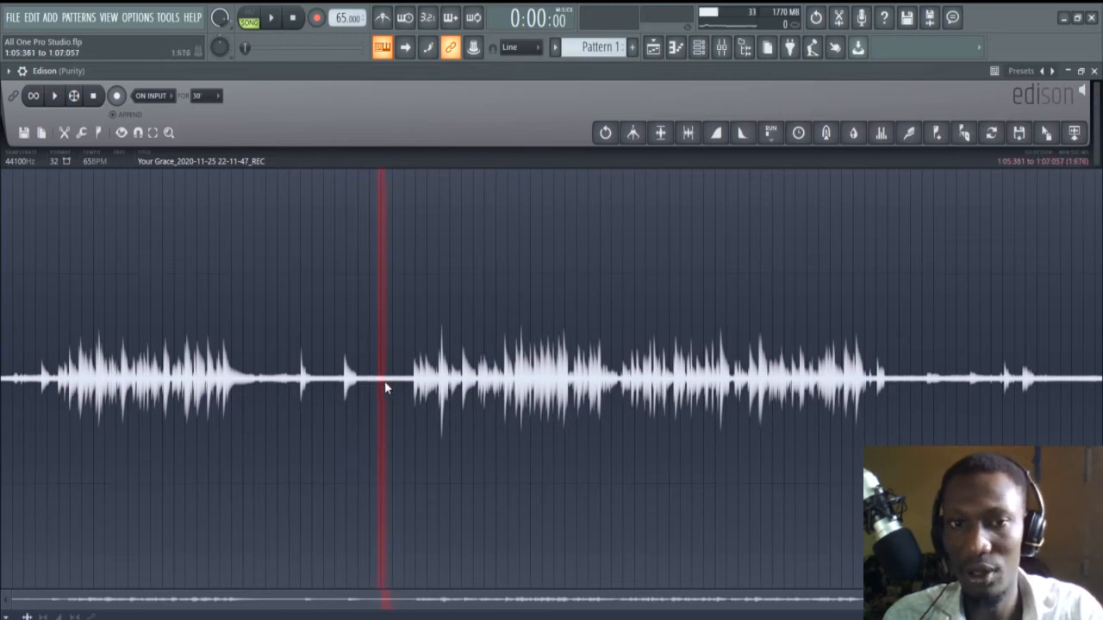
key("space")
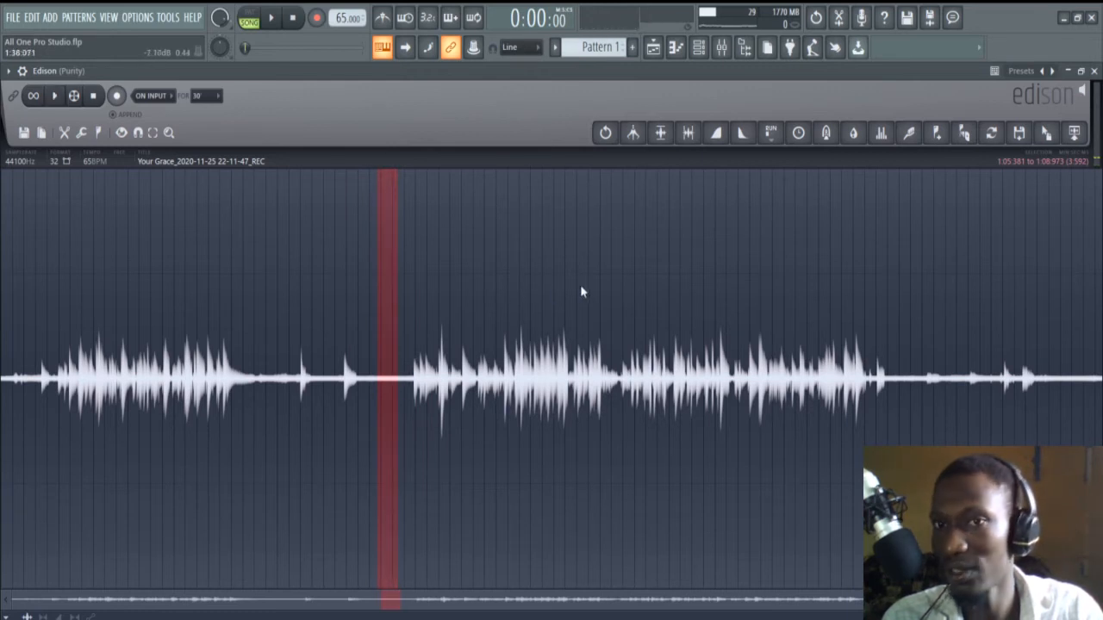
left_click(911, 134)
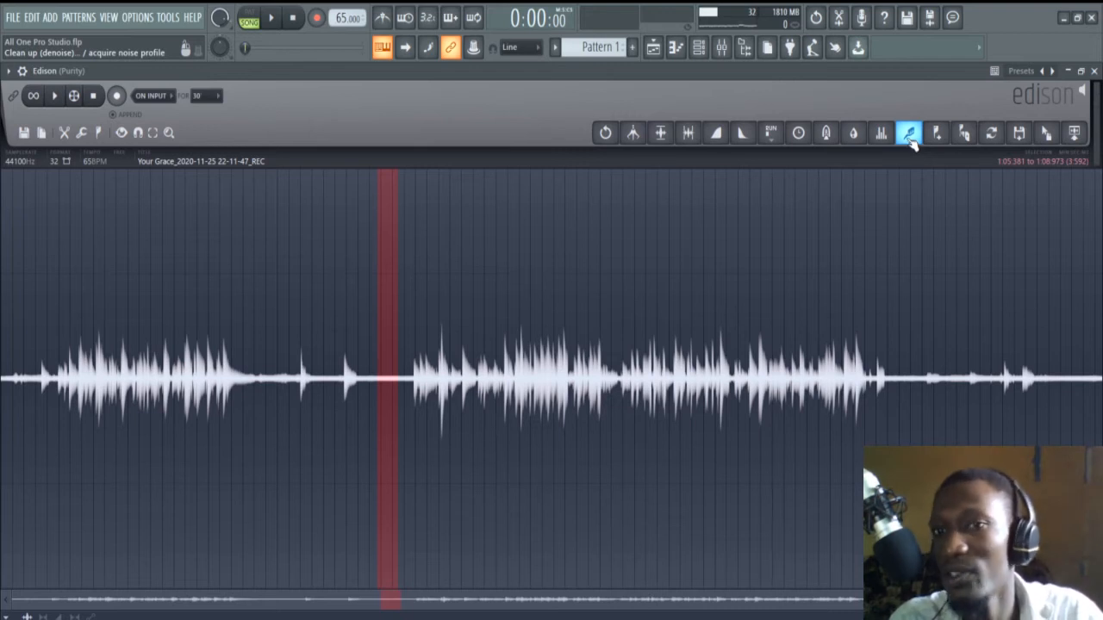
left_click(910, 134)
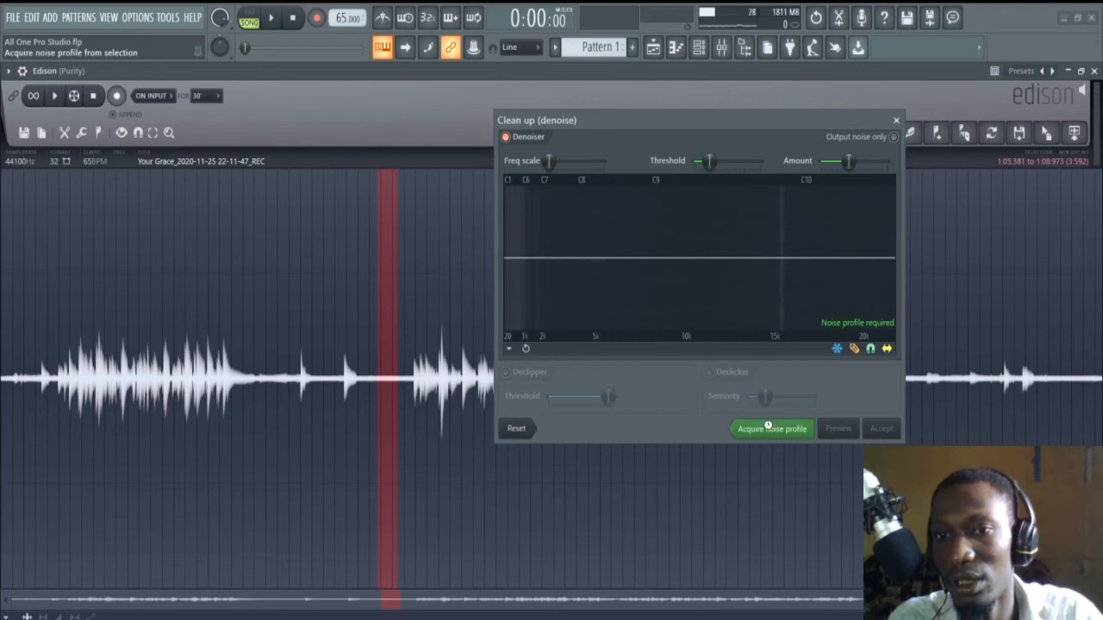
Extend the selection over the bass performance from 6.825 to 2:23.335 and preview the denoise clean-up on it.
left_click_drag(717, 365, 602, 368)
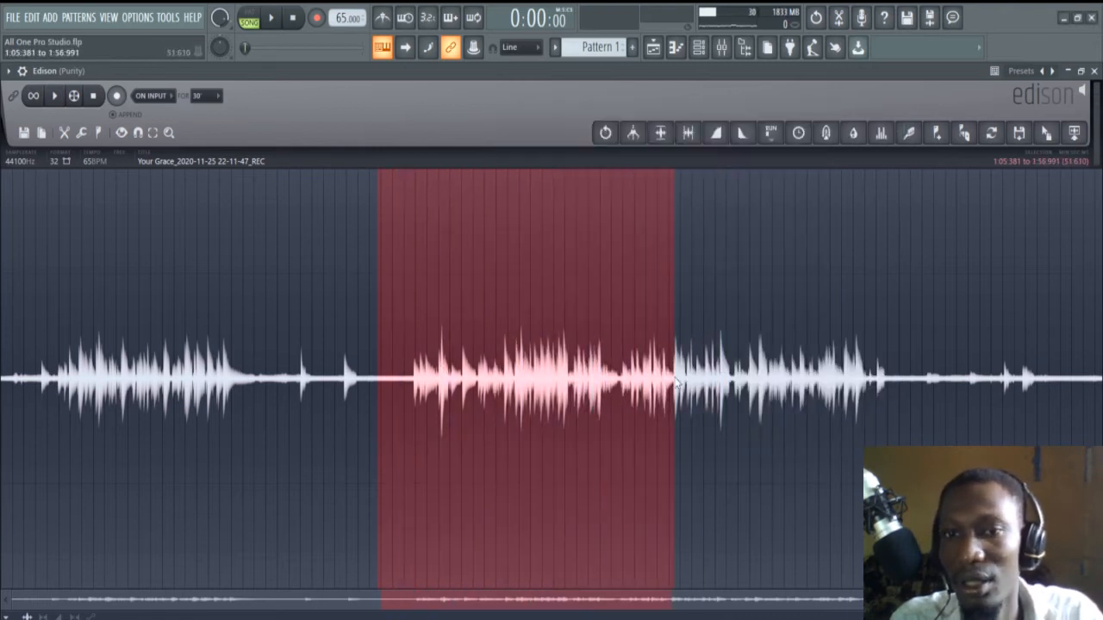
left_click_drag(676, 383, 827, 389)
left_click_drag(385, 376, 78, 362)
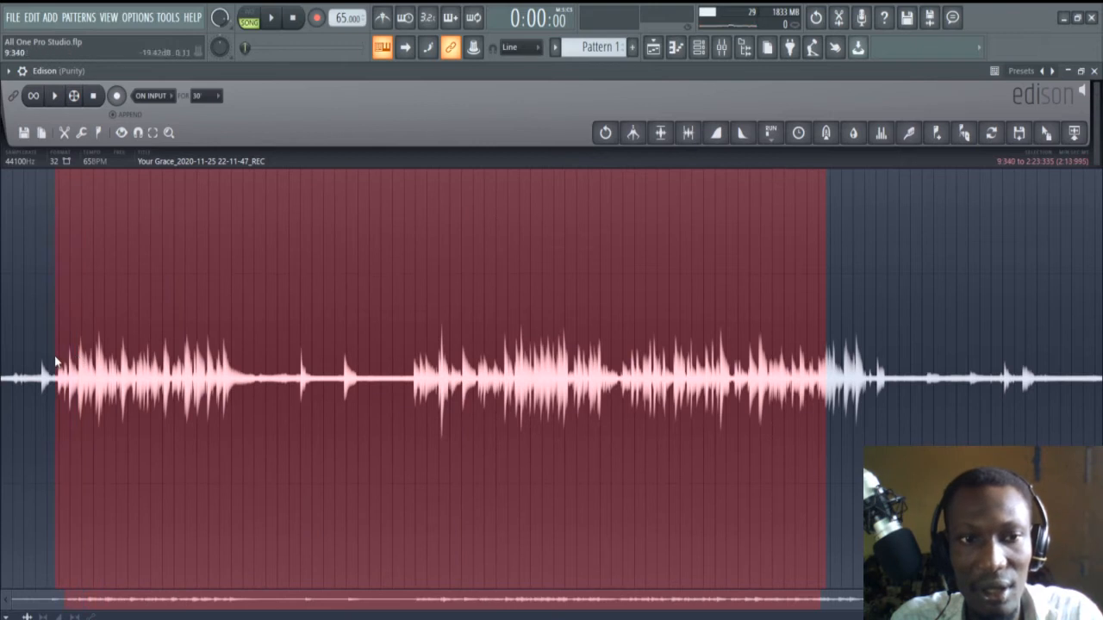
left_click(909, 132)
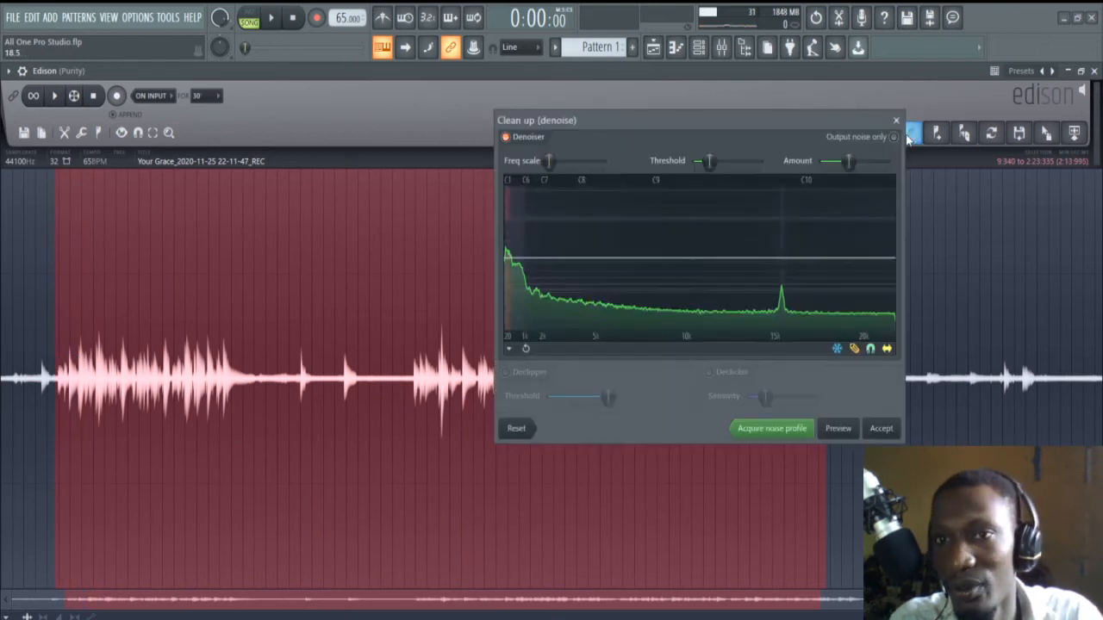
left_click(840, 431)
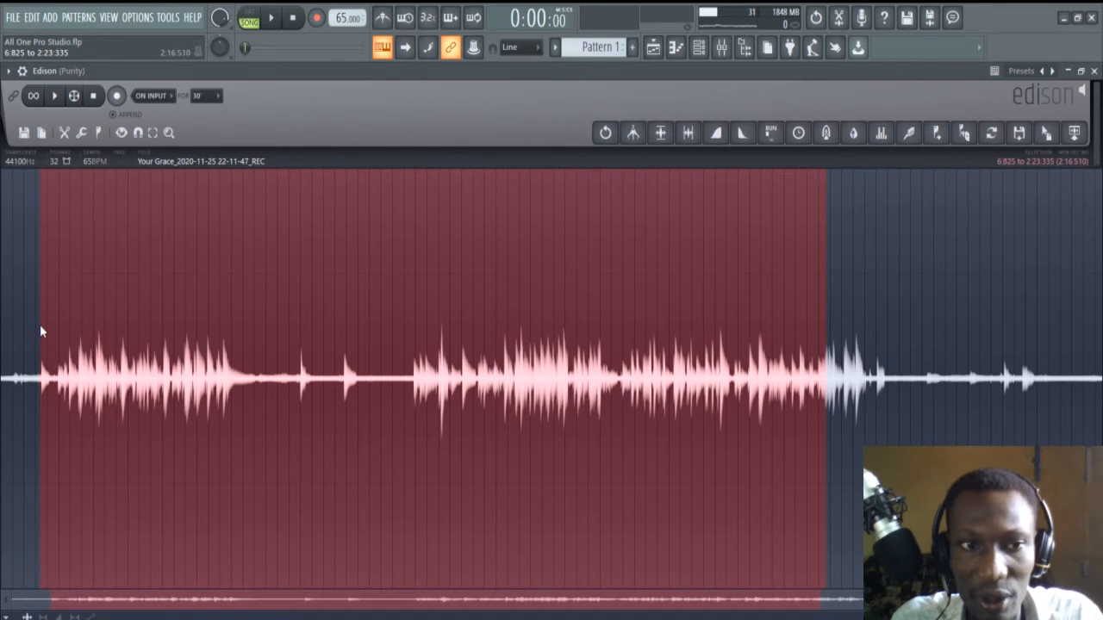
left_click(908, 131)
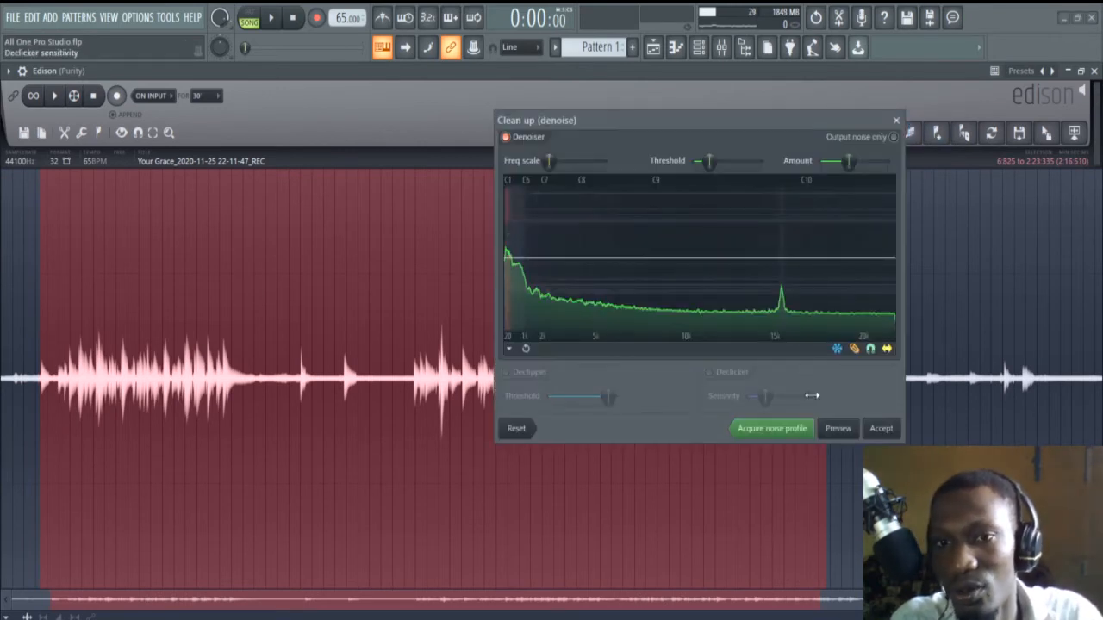
left_click(837, 435)
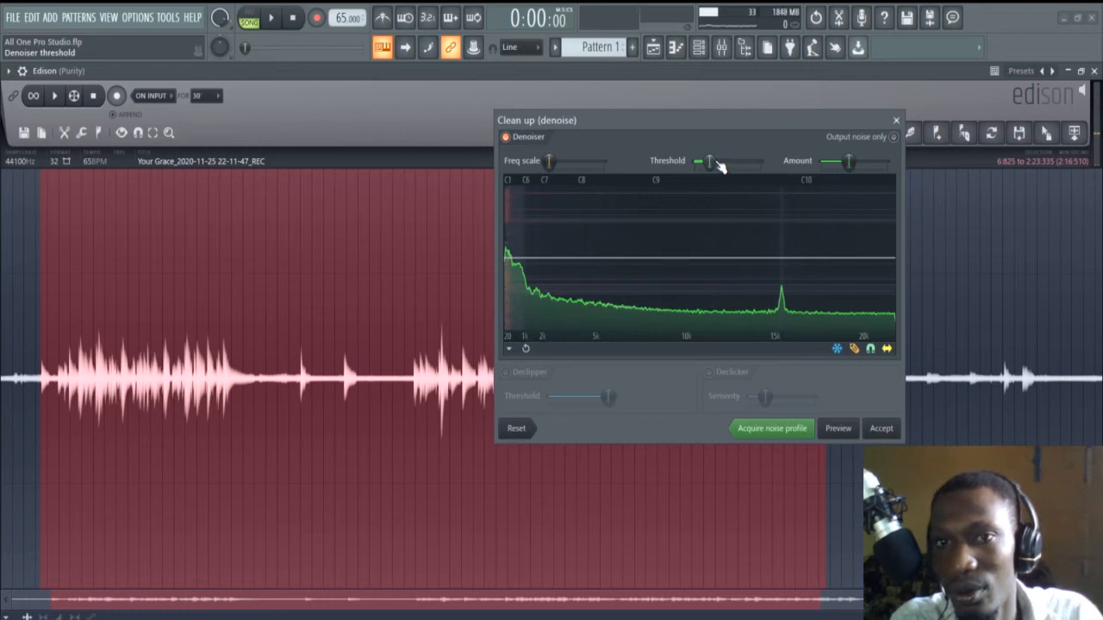
Raise the denoiser's threshold slightly and its amount to 26.5, and preview the cleaned bass.
left_click_drag(709, 162, 716, 162)
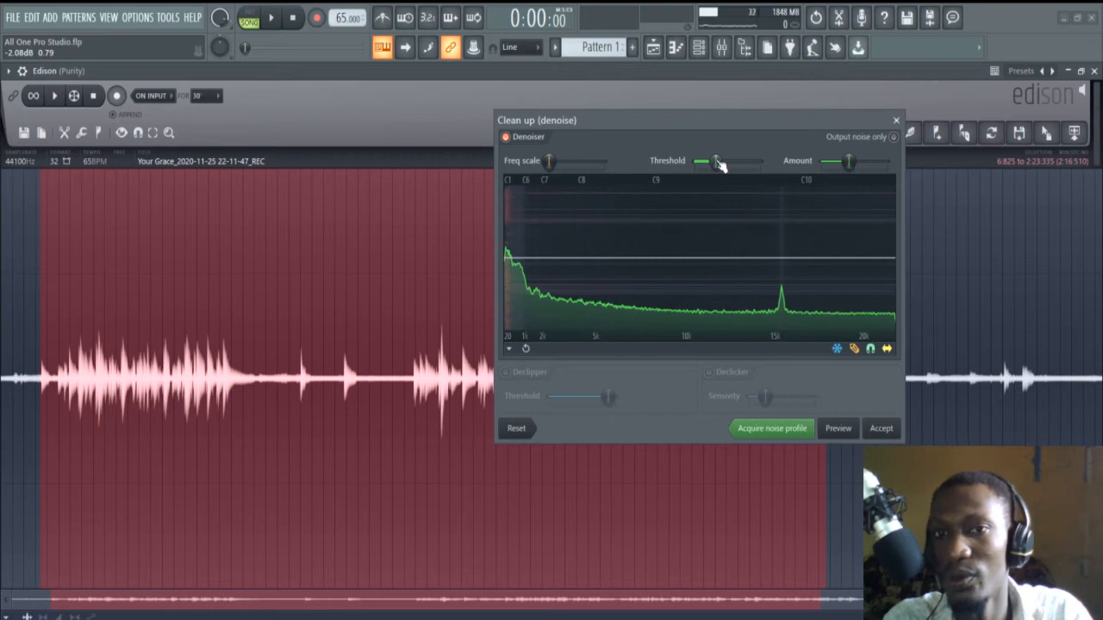
left_click_drag(851, 162, 855, 162)
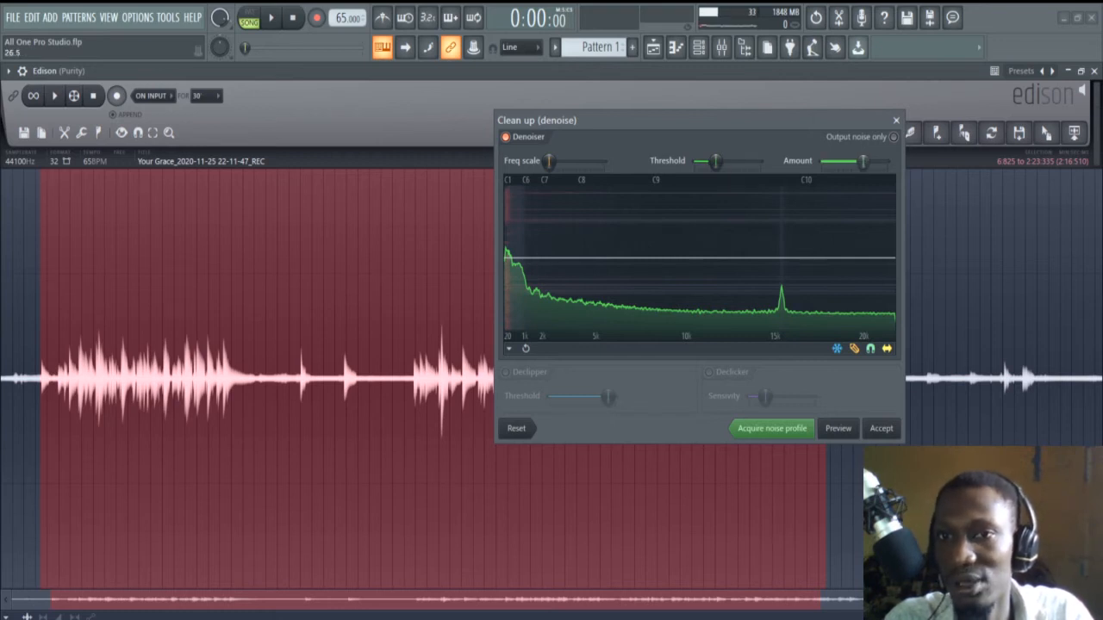
left_click(843, 432)
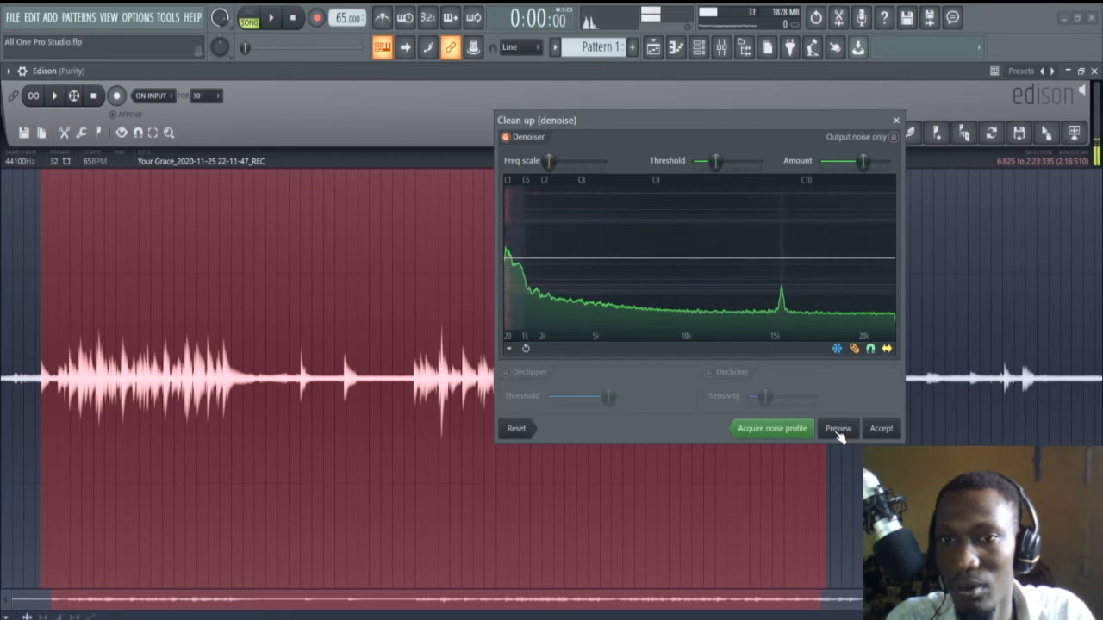
left_click(840, 436)
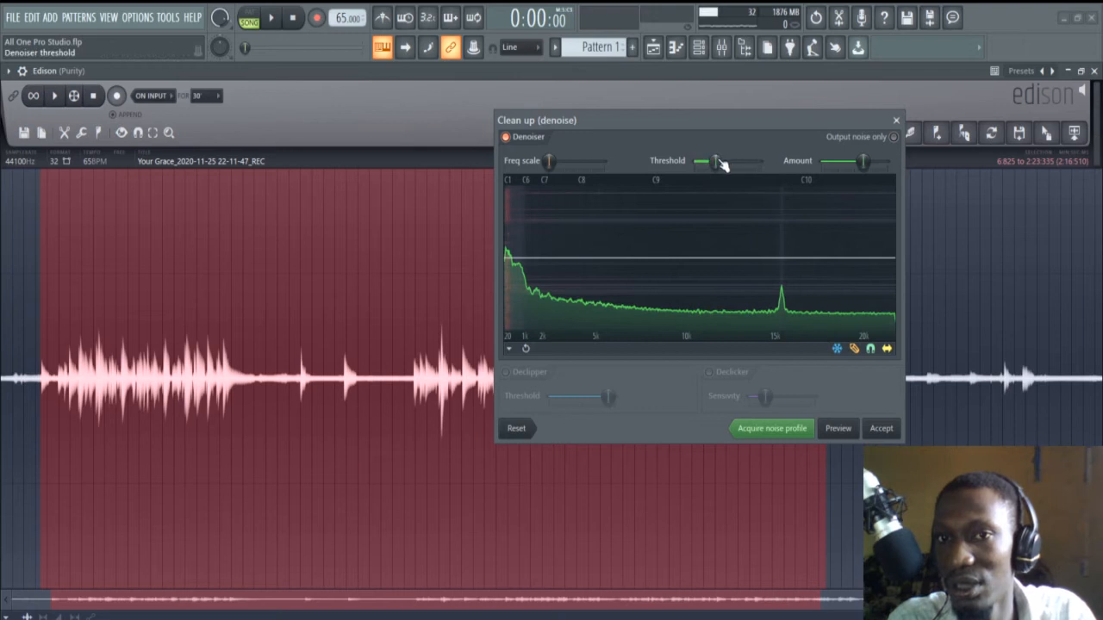
Push the denoiser's threshold and amount close to their maximum and preview the over-processed bass.
left_click_drag(715, 162, 758, 162)
left_click_drag(862, 162, 886, 162)
left_click(840, 431)
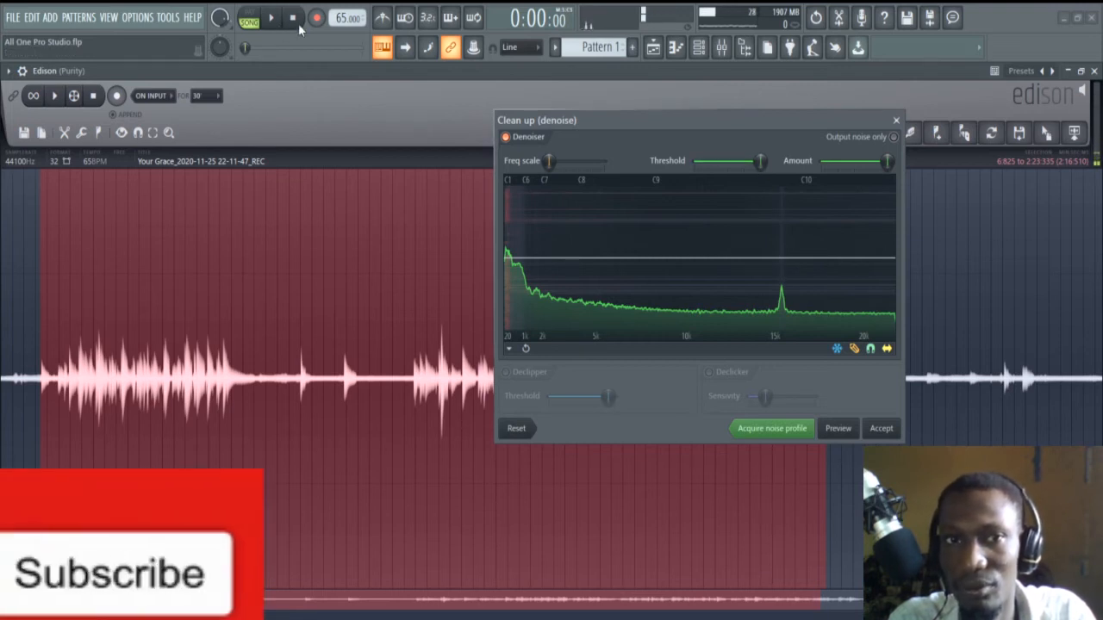
Bring the denoiser's threshold and amount back down to moderate levels, preview the bass, and close the clean-up tool without applying it.
left_click_drag(762, 163, 714, 164)
left_click_drag(886, 161, 867, 161)
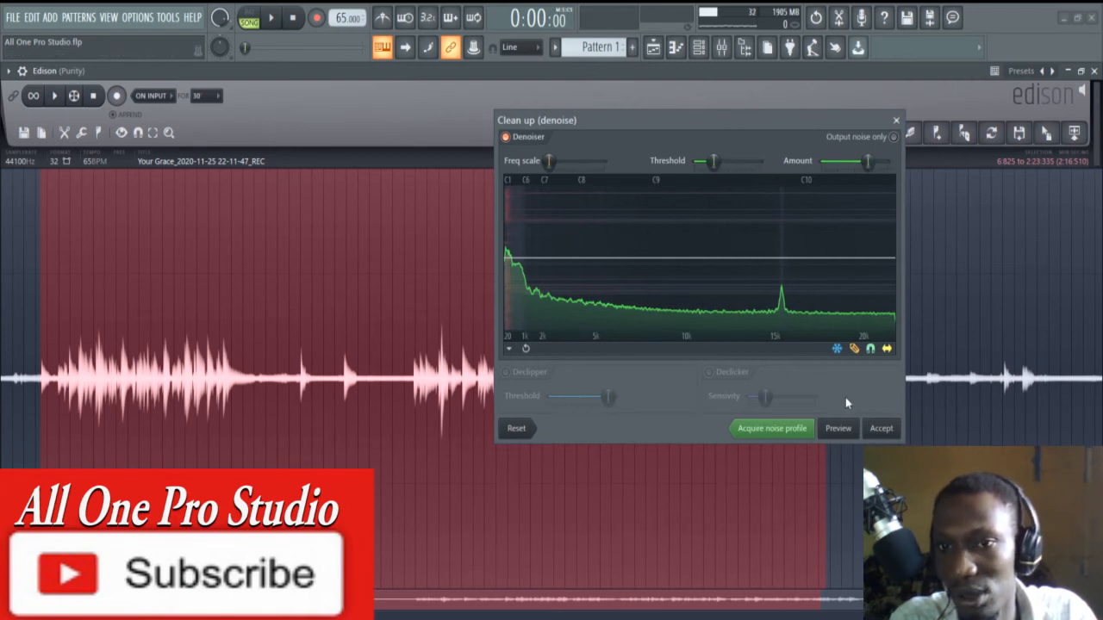
left_click(840, 428)
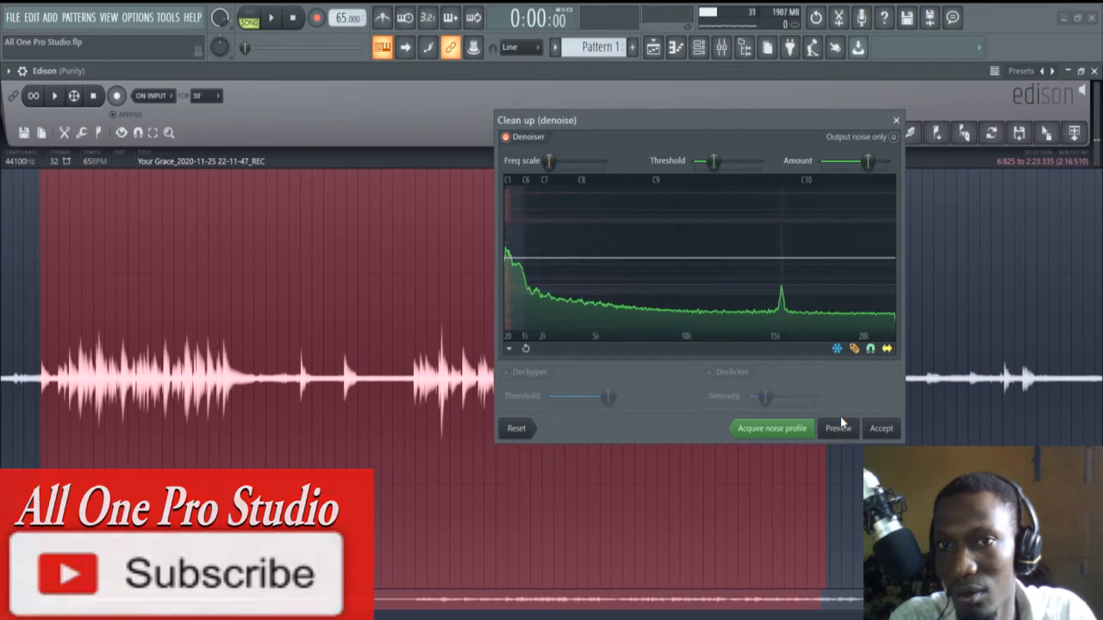
left_click(840, 423)
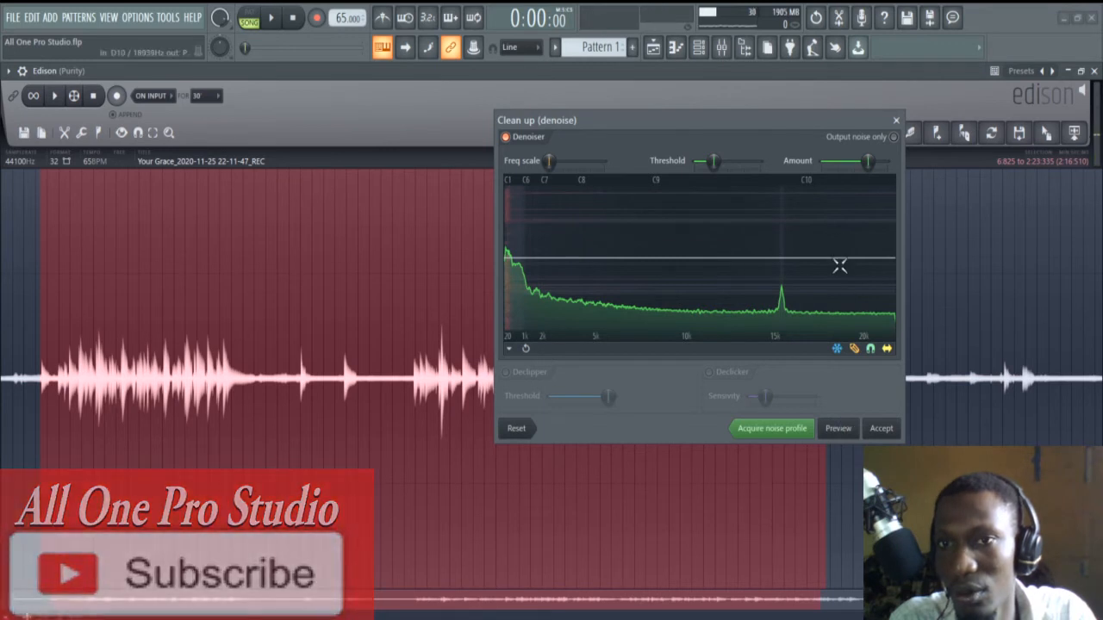
left_click(896, 120)
scroll(675, 345, "up", 5)
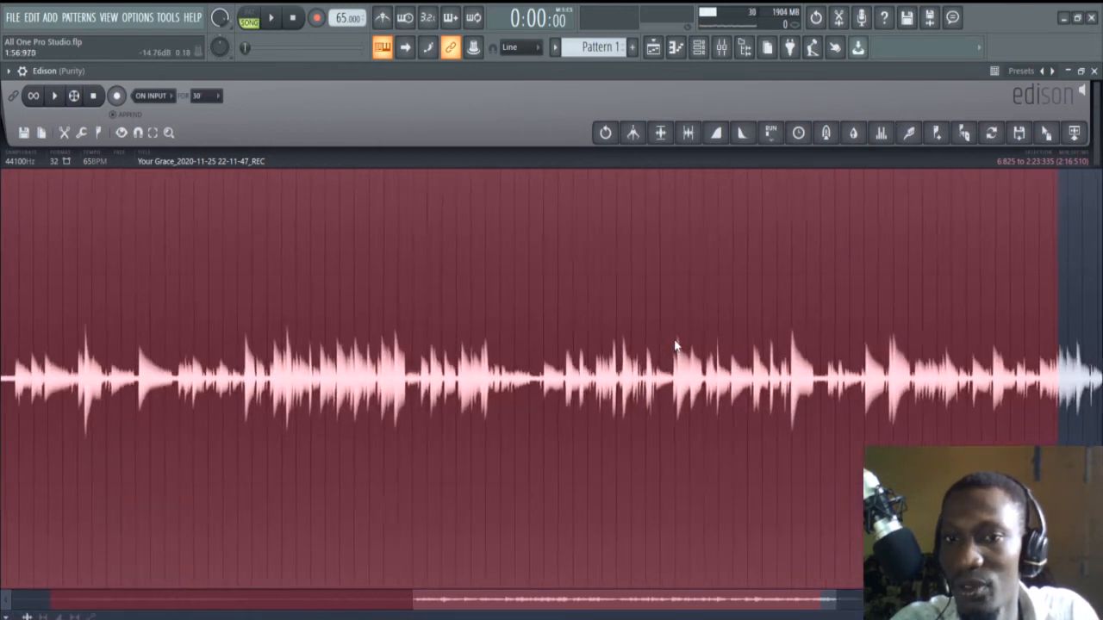
scroll(675, 346, "down", 3)
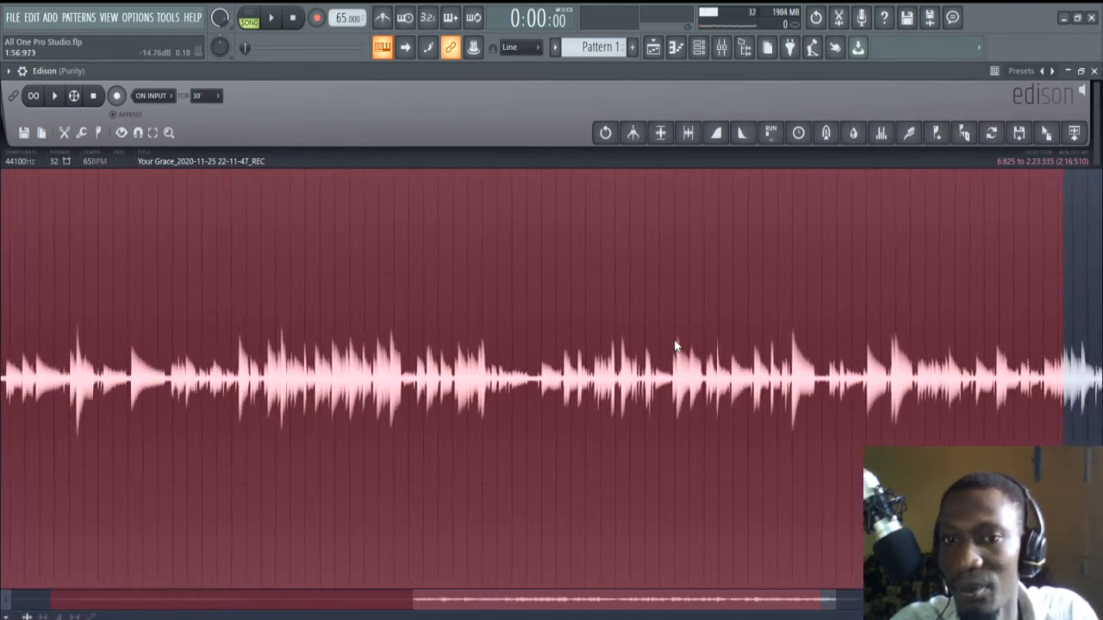
Select the whole bass recording, from 0.000 to 3:11.353, and apply the denoise clean-up to it.
scroll(675, 345, "down", 3)
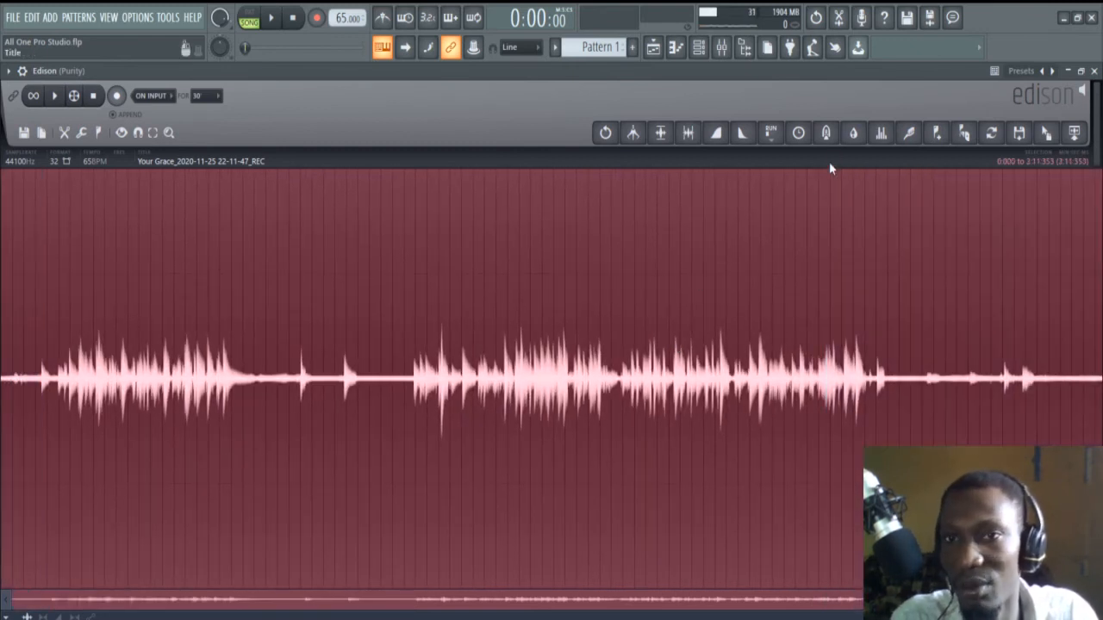
left_click_drag(1046, 134, 1062, 147)
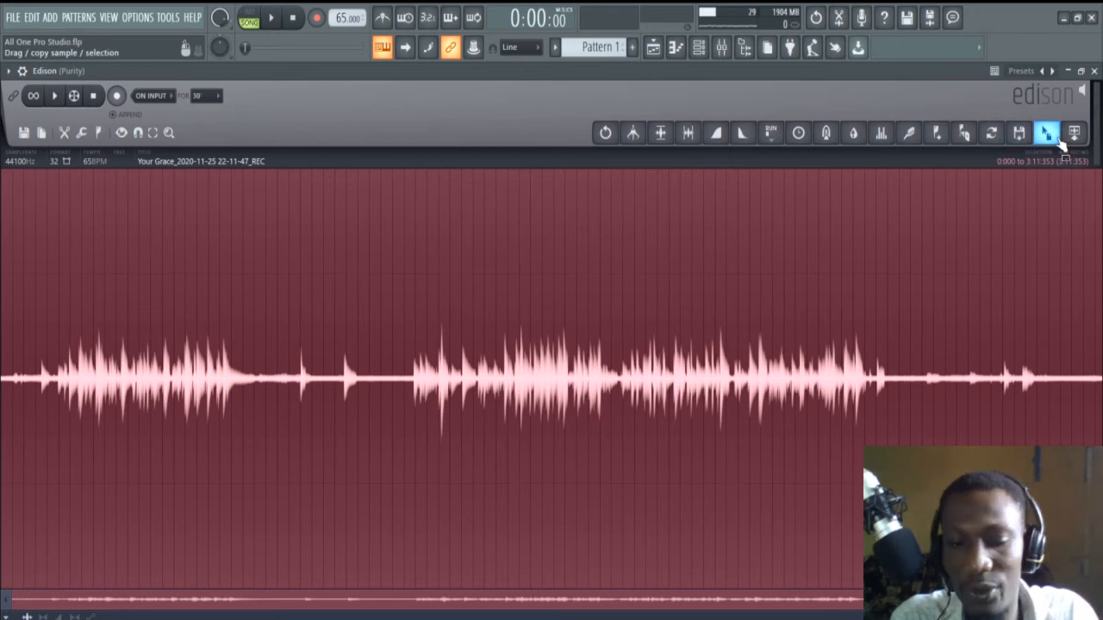
left_click(908, 131)
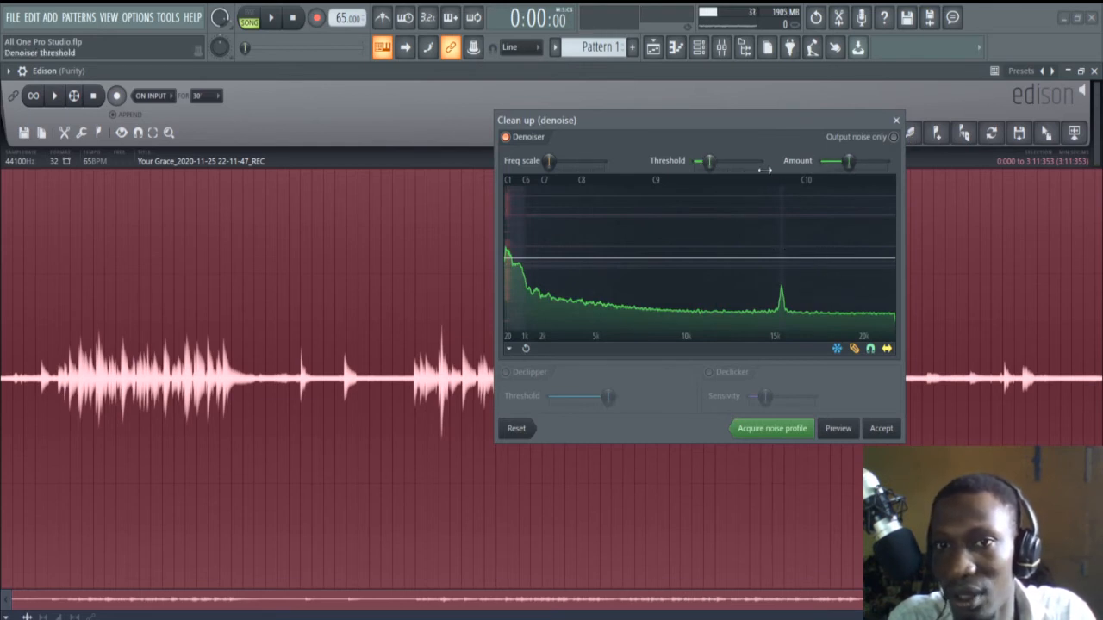
left_click(881, 428)
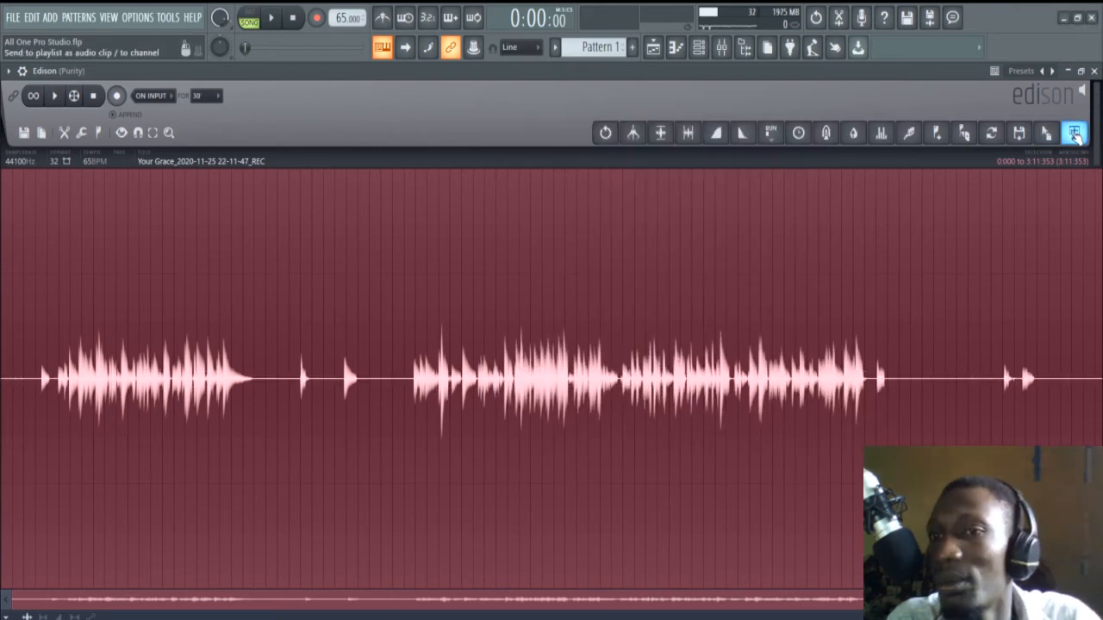
Place the denoised recording as an audio clip on Track 7, aligned with the original clip on the REC track below.
left_click_drag(1046, 134, 475, 431)
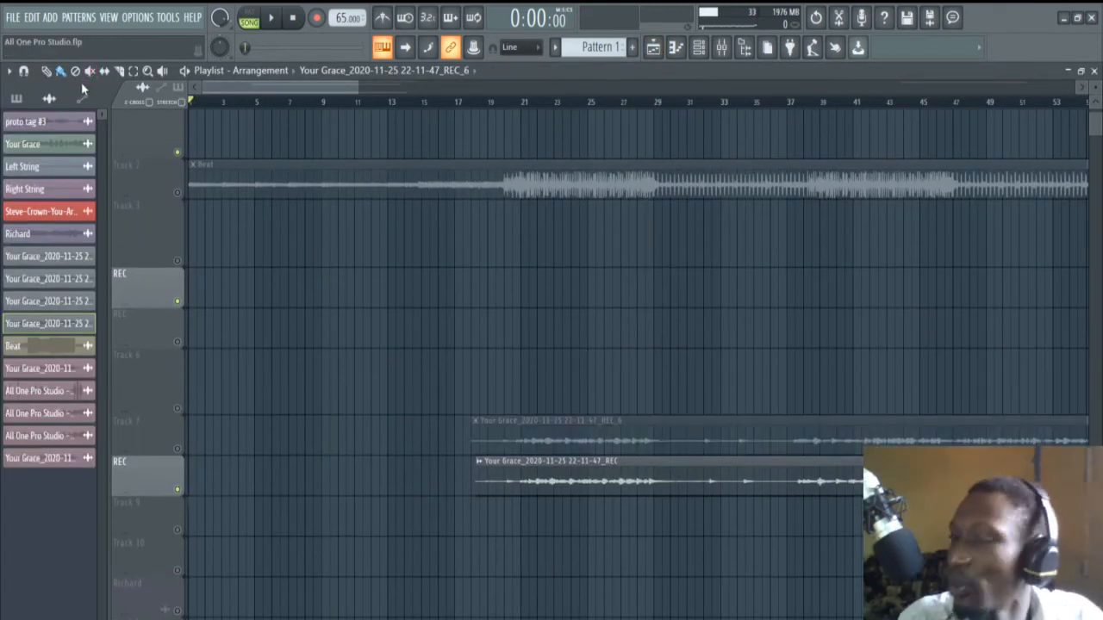
scroll(515, 315, "down", 3)
scroll(446, 451, "down", 3)
scroll(432, 438, "up", 2)
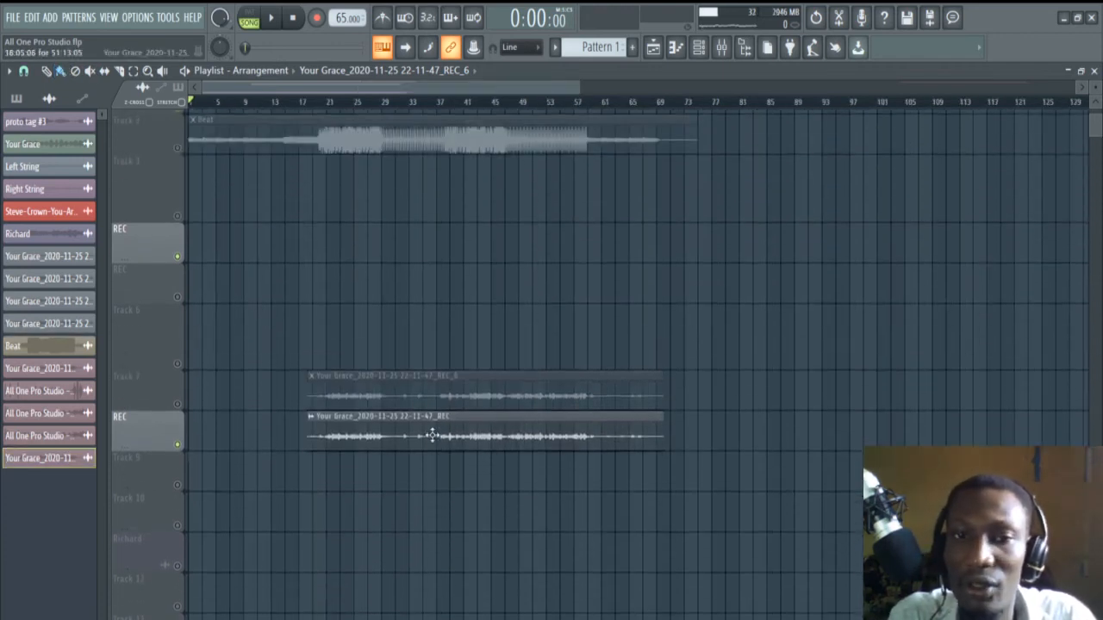
Set the song position to about bar 19 and play the original bass clip on the REC track.
double_click(315, 111)
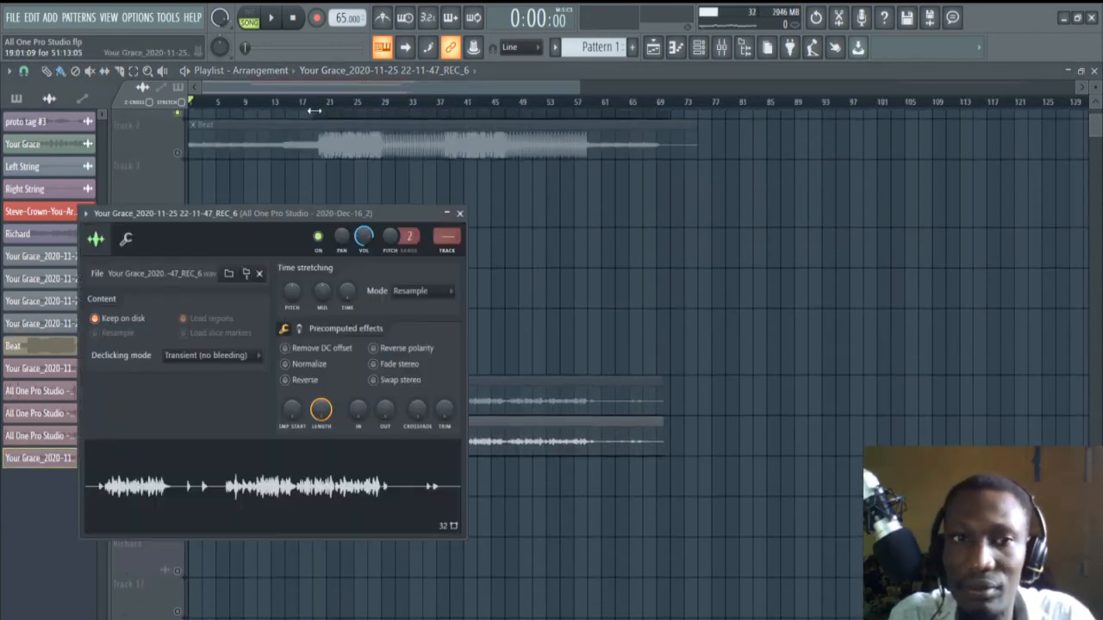
left_click(319, 104)
key("space")
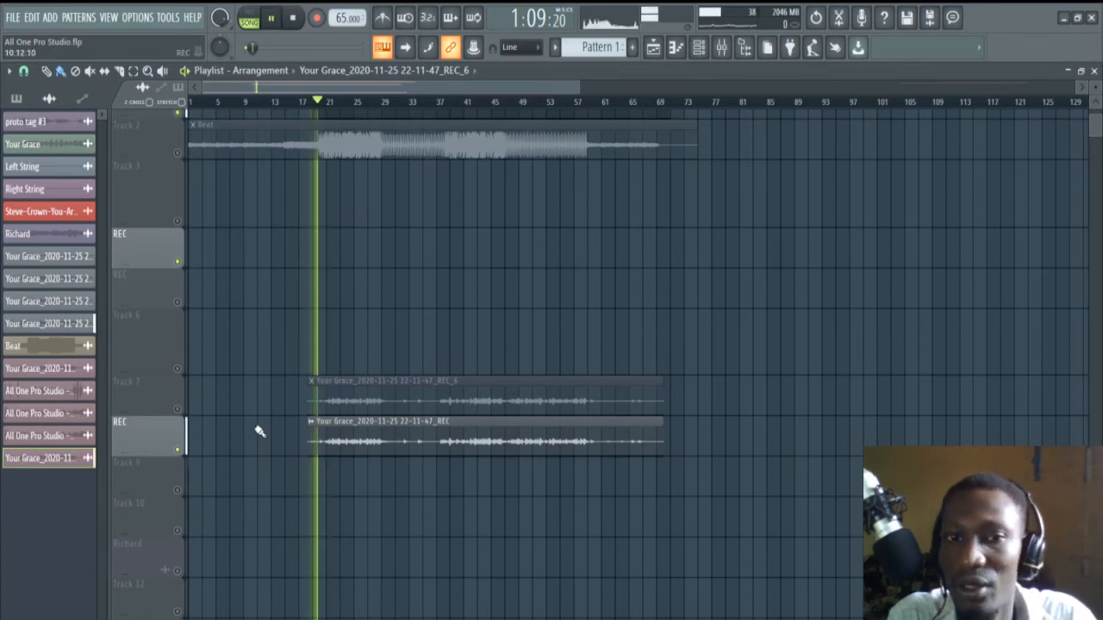
key("space")
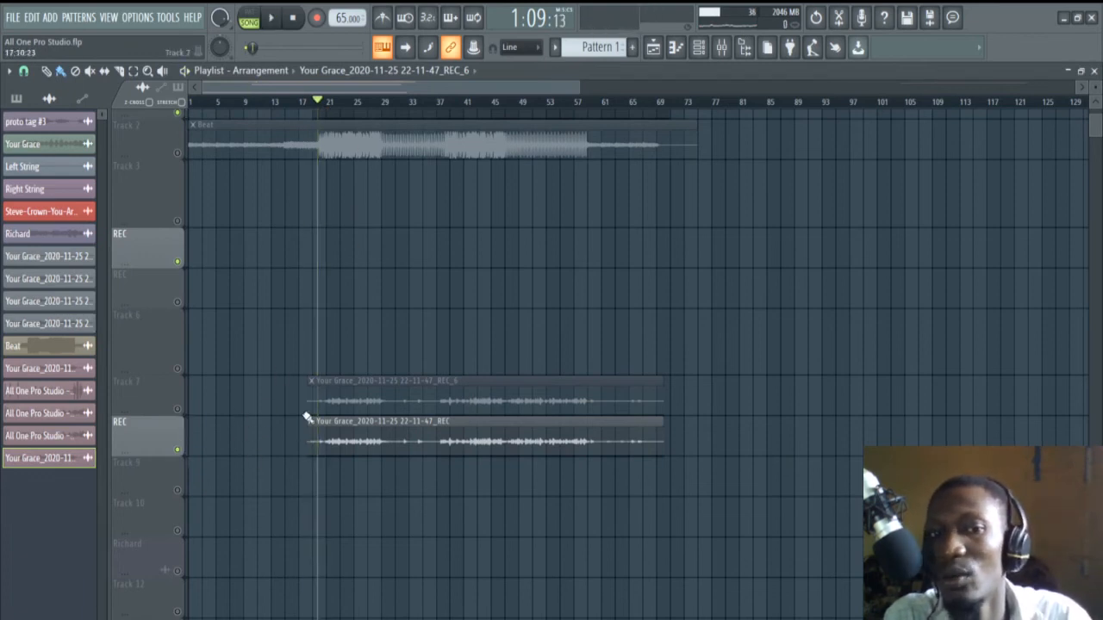
key("space")
key("space")
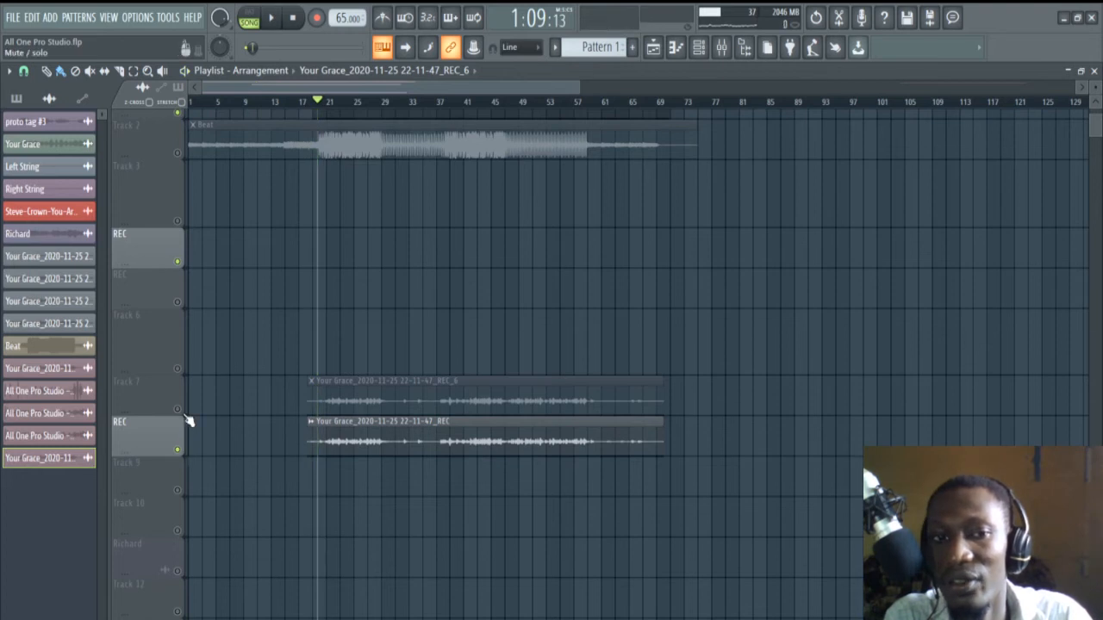
Solo Track 7 to hear the denoised bass, and solo the REC track below it to compare with the original.
right_click(177, 410)
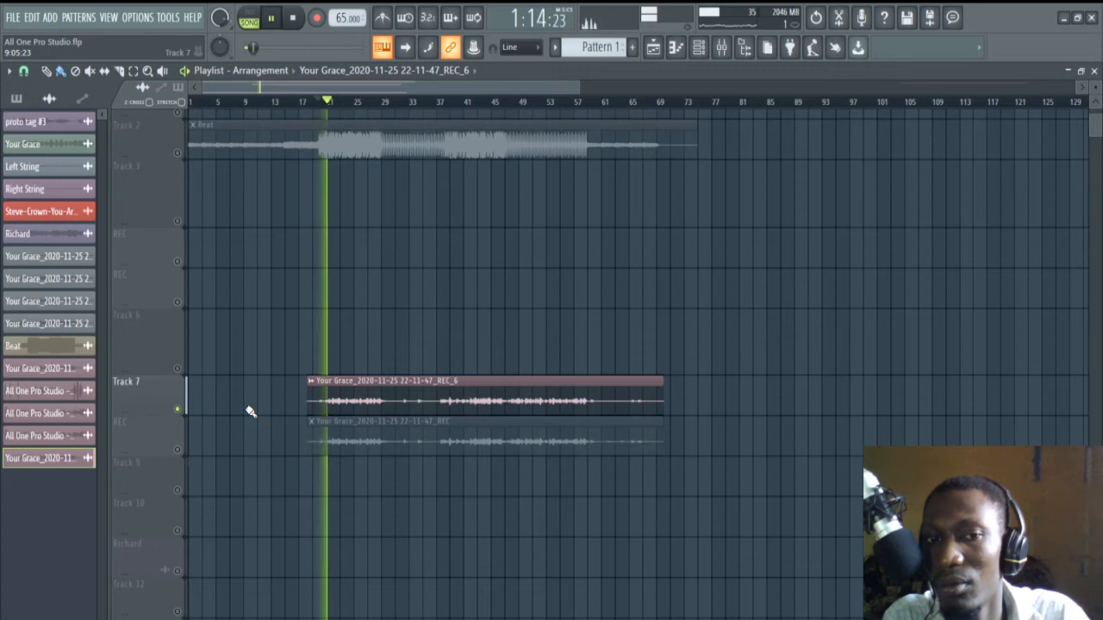
key("space")
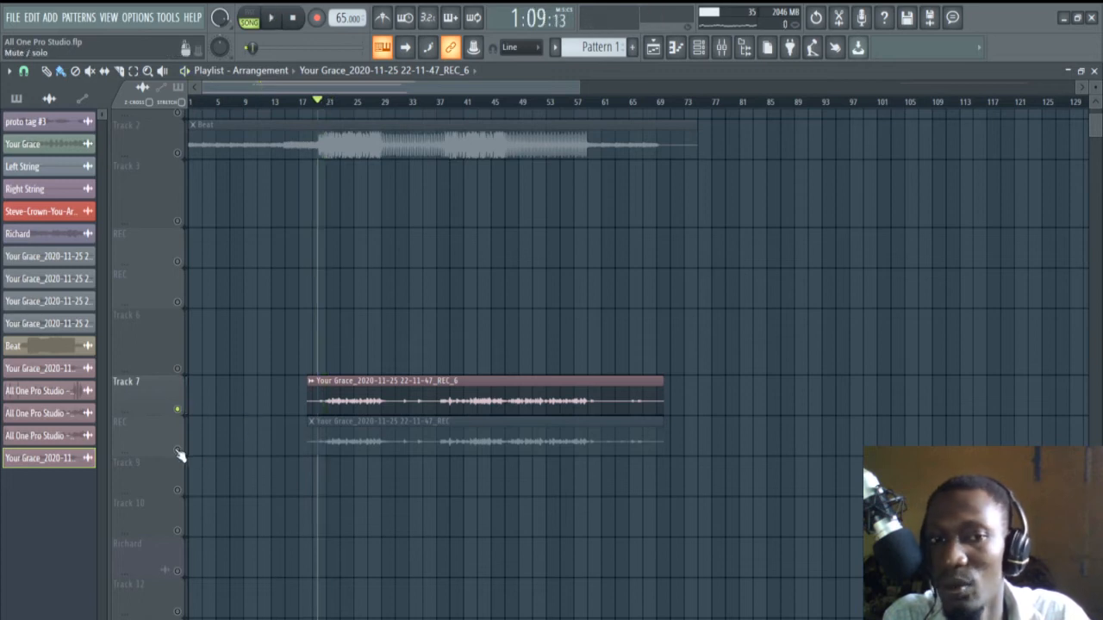
right_click(178, 450)
key("space")
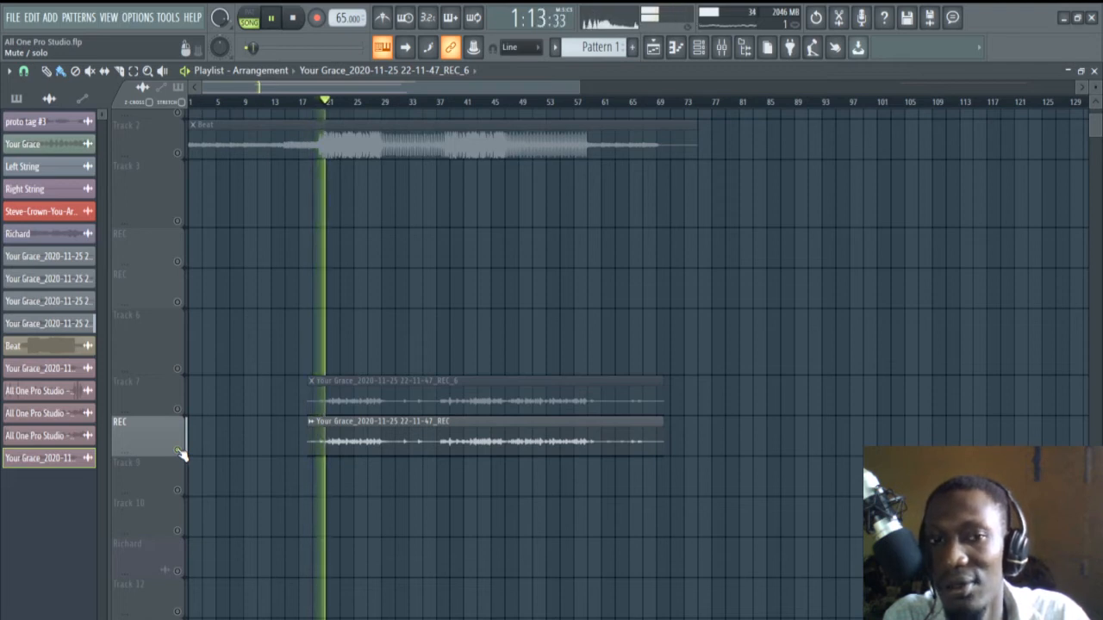
key("space")
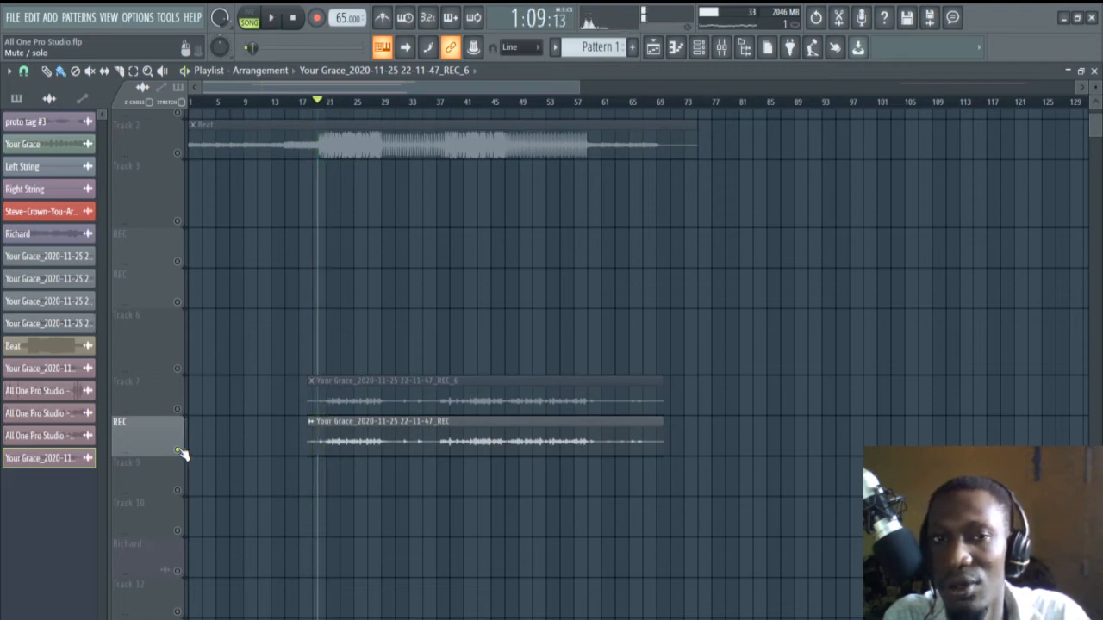
Unmute the Beat on Track 2 and check the channel settings of the denoised clip on Track 7.
left_click(181, 154)
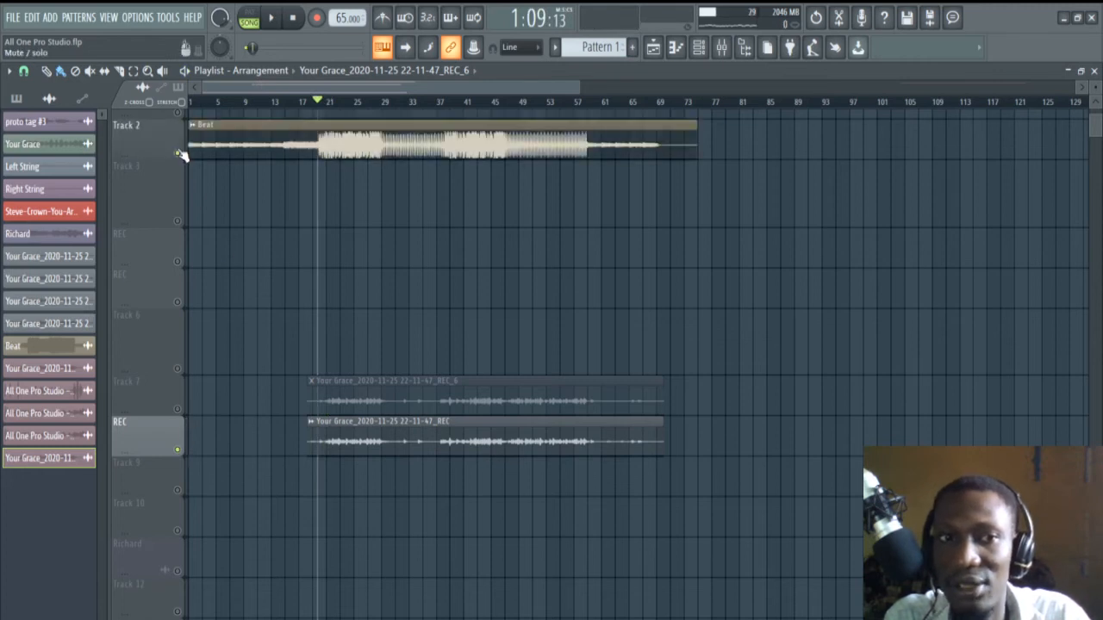
double_click(360, 398)
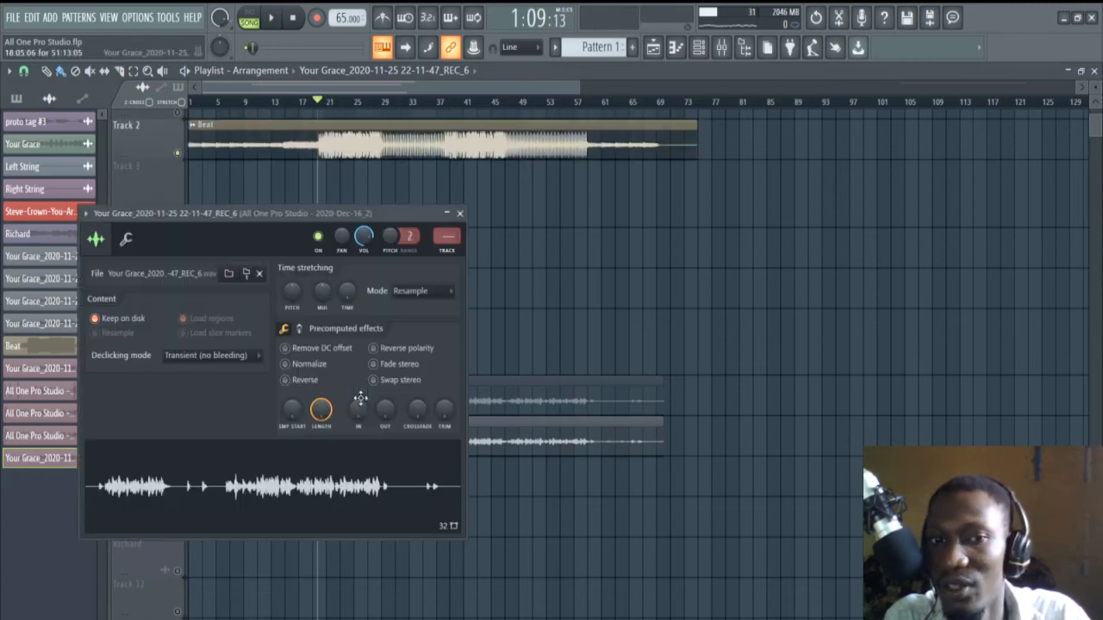
left_click(459, 213)
right_click(536, 210)
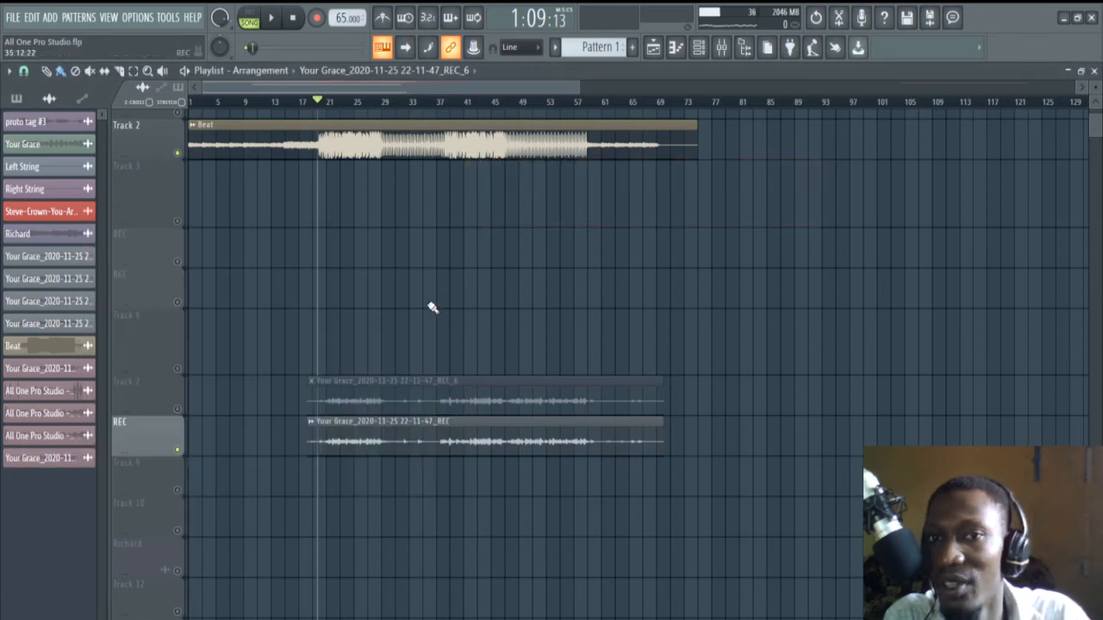
Play the song while watching the mixer levels, and select the Purity insert to view its effects chain.
left_click(721, 47)
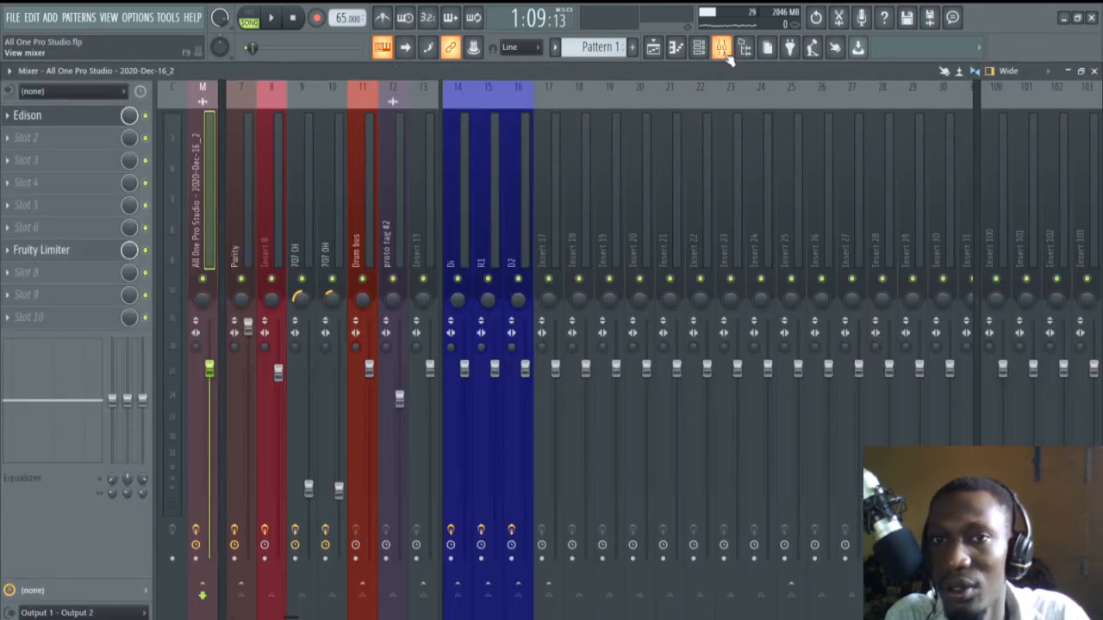
scroll(394, 223, "left", 6)
left_click(421, 243)
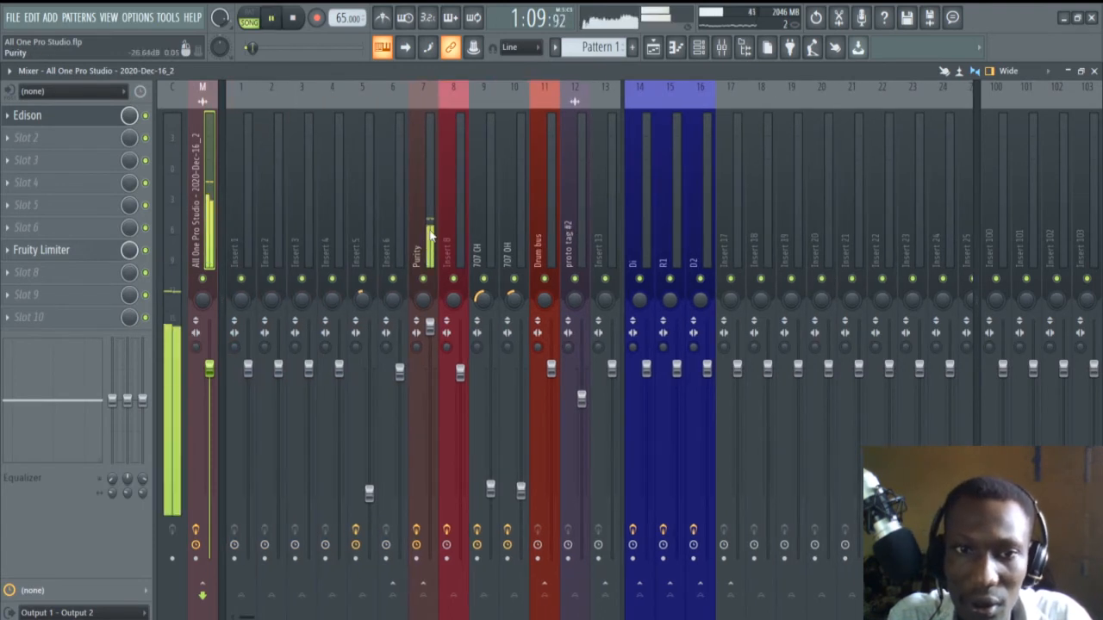
left_click(422, 235)
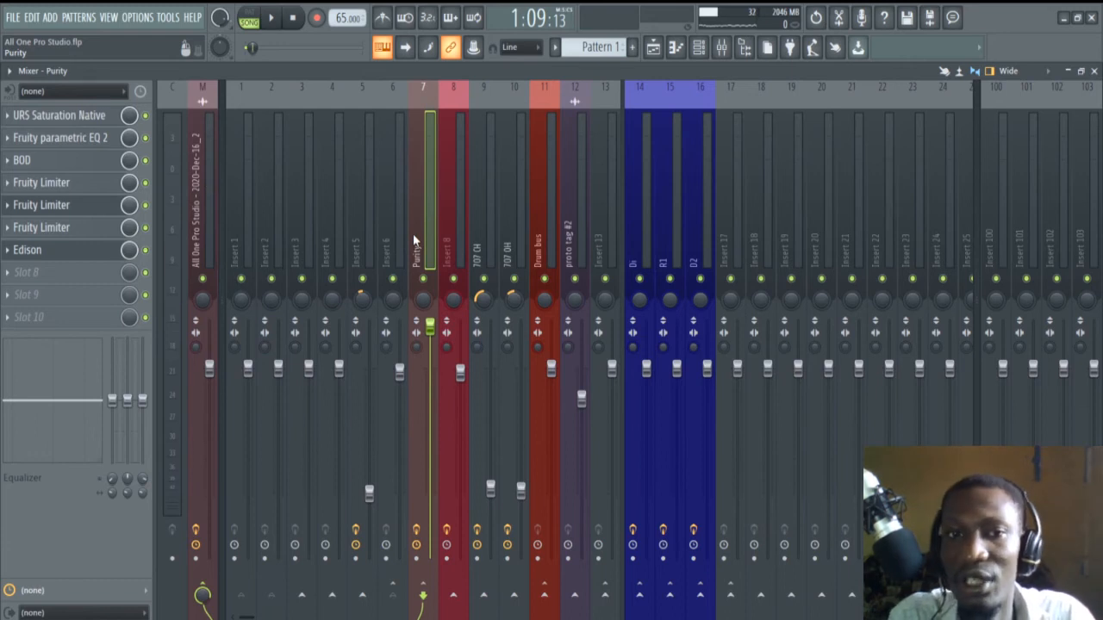
Return to the playlist, solo Track 7, and play the denoised bass from the set song position.
left_click(657, 53)
scroll(509, 283, "down", 2)
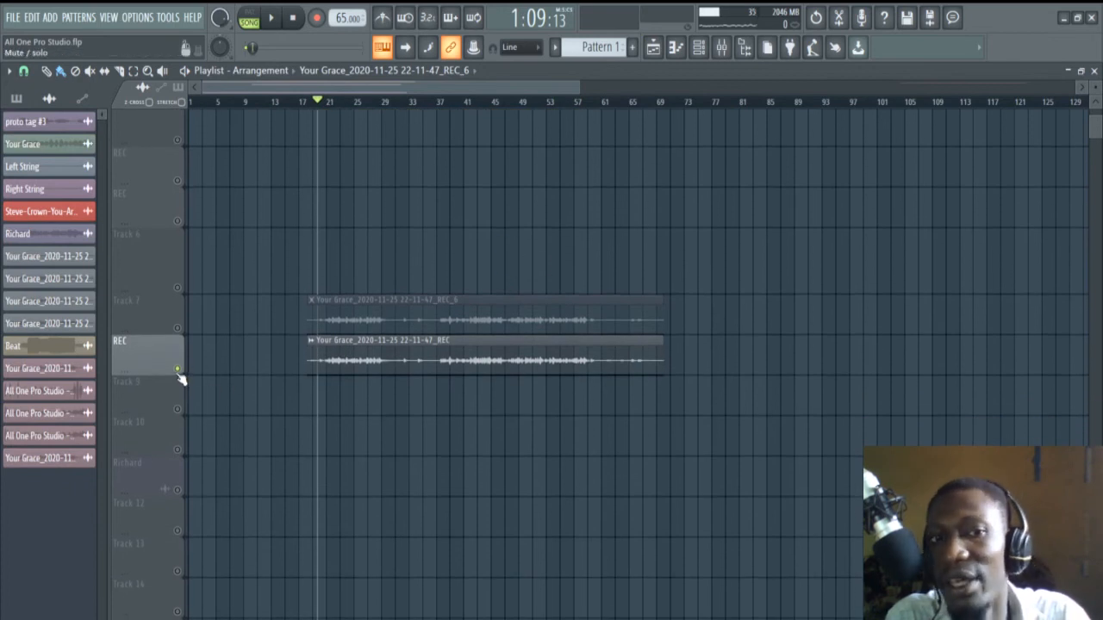
right_click(177, 328)
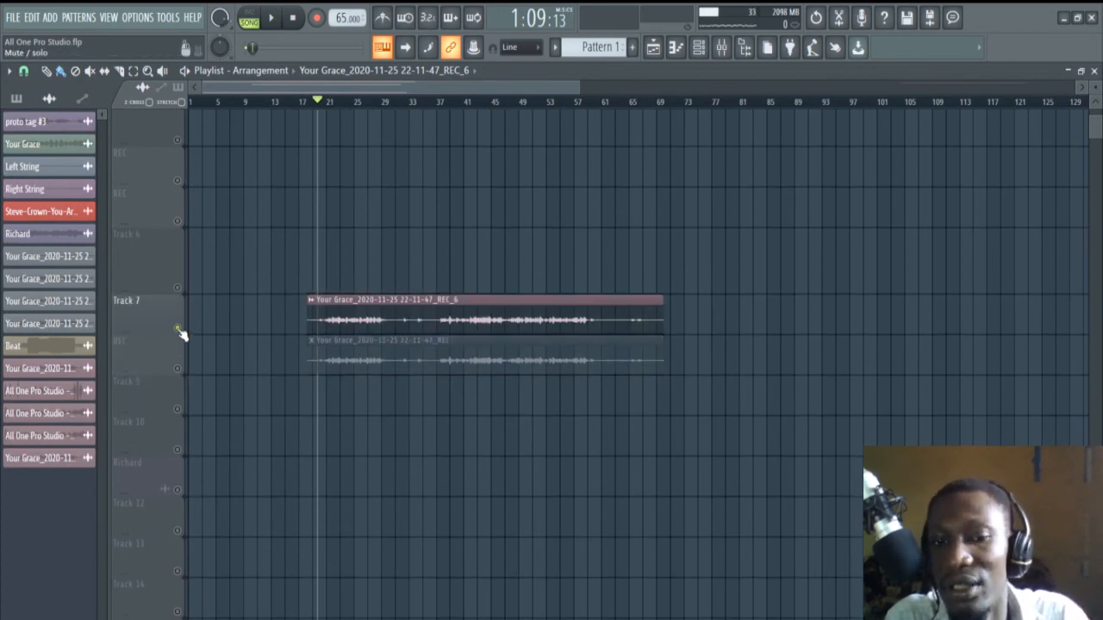
key("space")
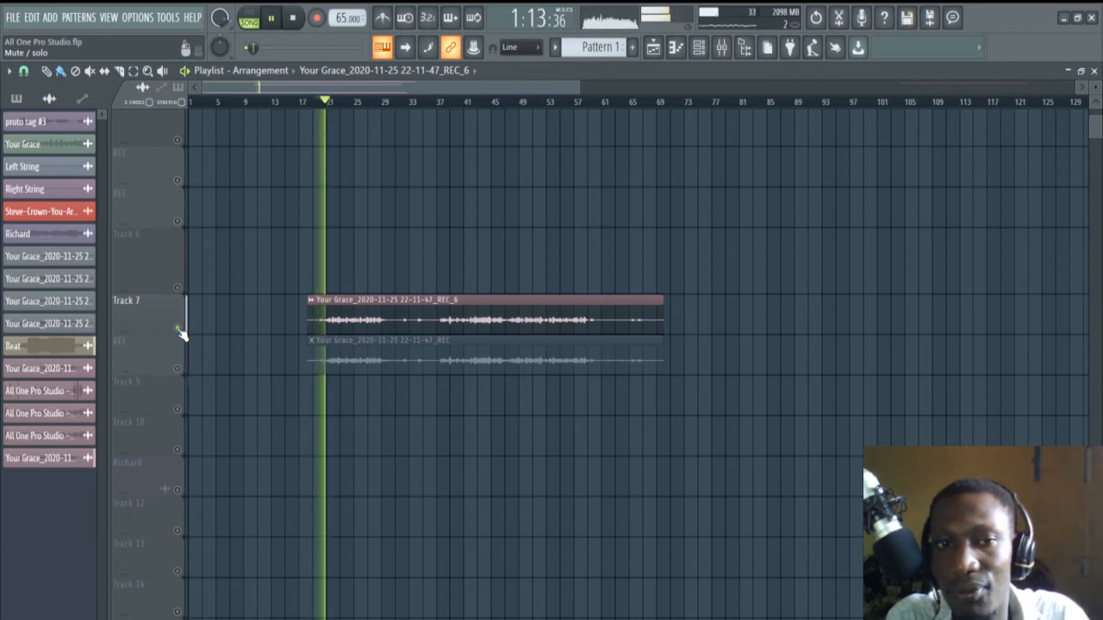
key("space")
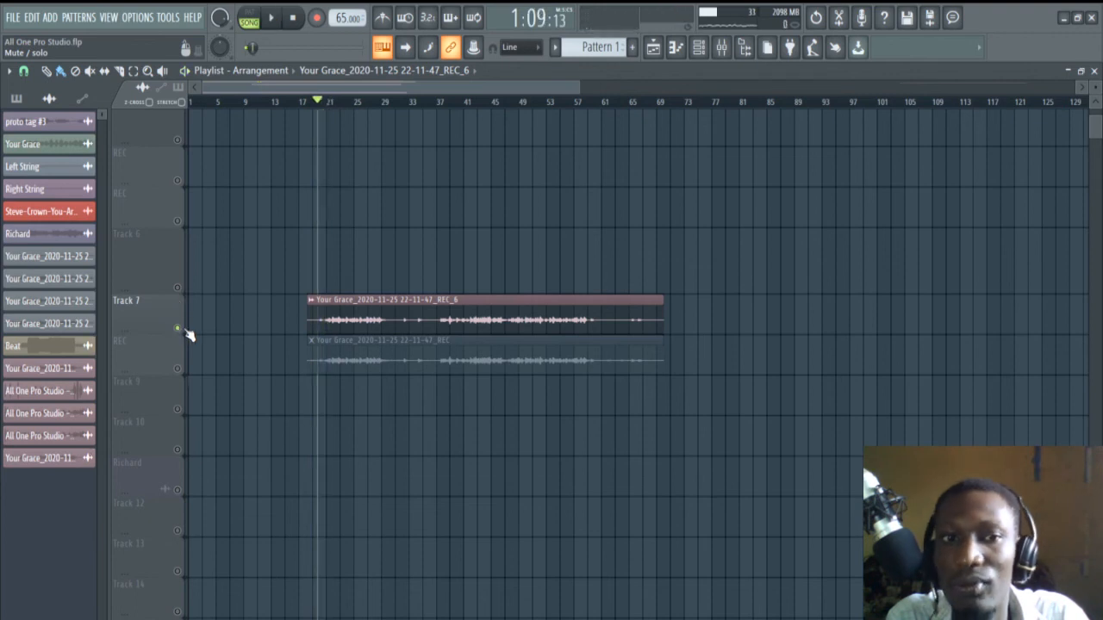
Mute Track 7, unmute the REC track, and play the original bass for comparison.
left_click(177, 328)
left_click(179, 369)
key("space")
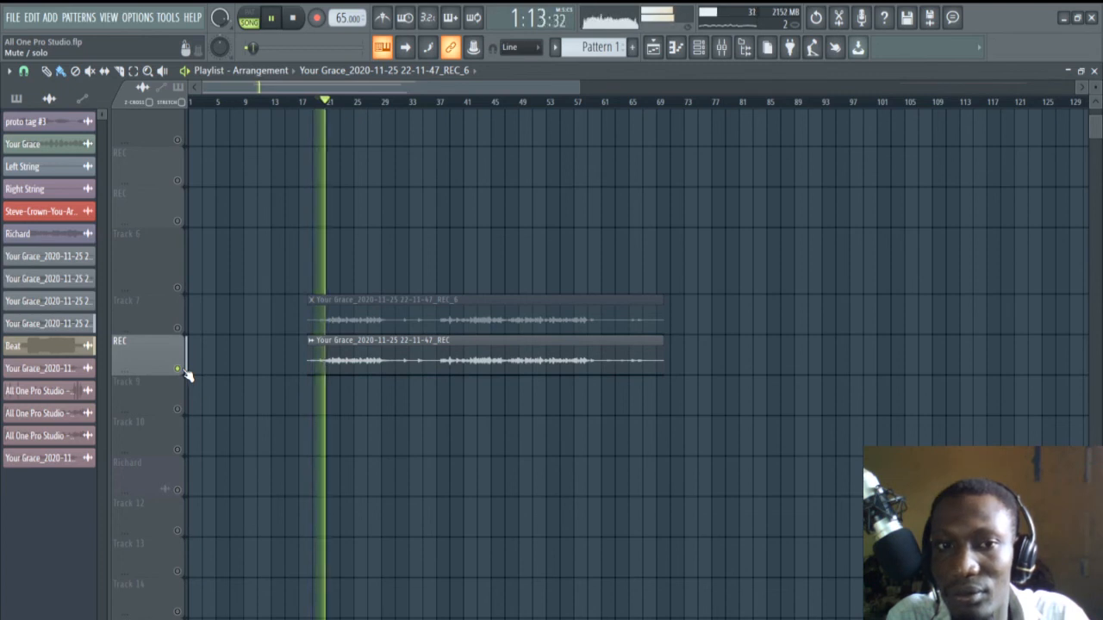
key("space")
scroll(473, 217, "up", 2)
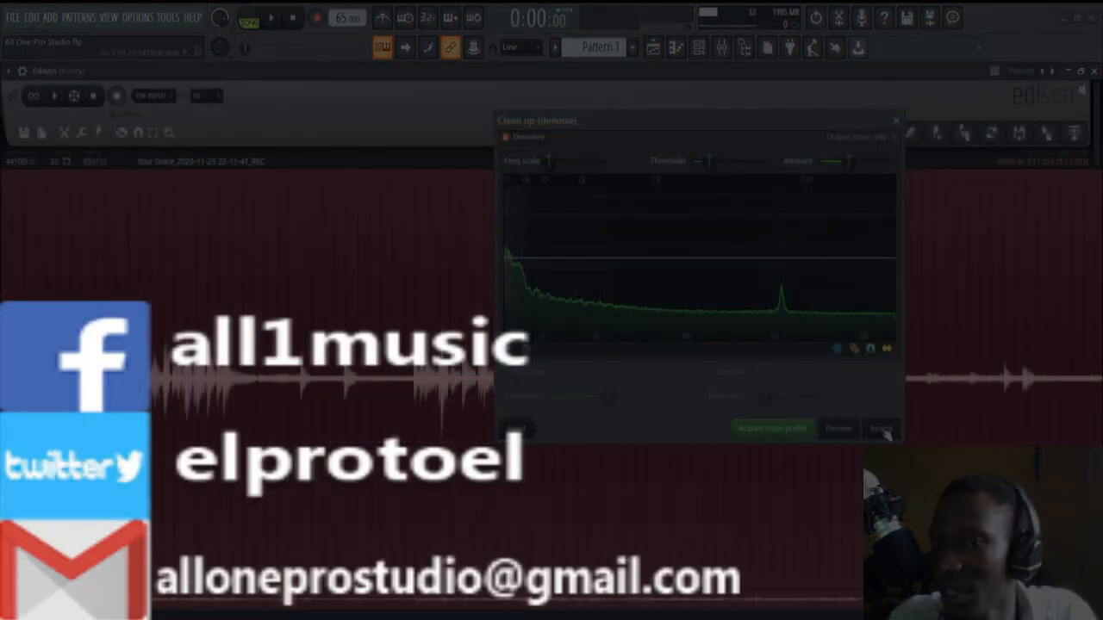
left_click(880, 430)
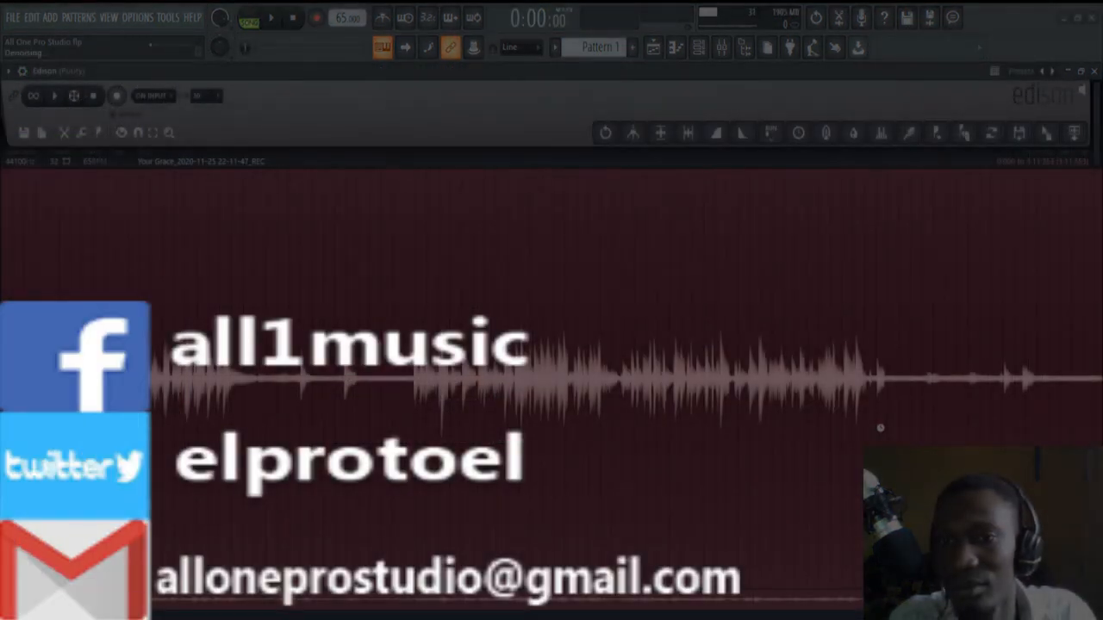